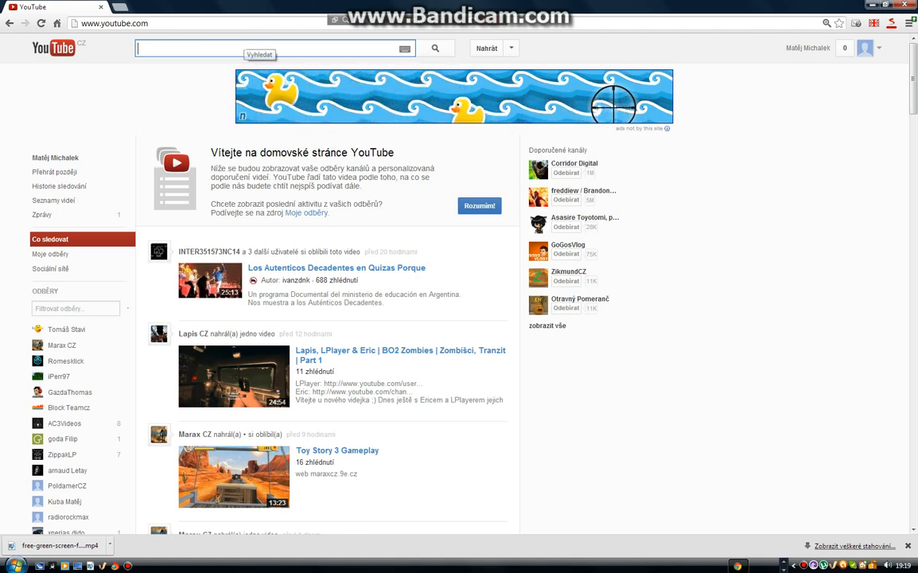
# Search YouTube for "green screen footage"
pyautogui.write('green s')
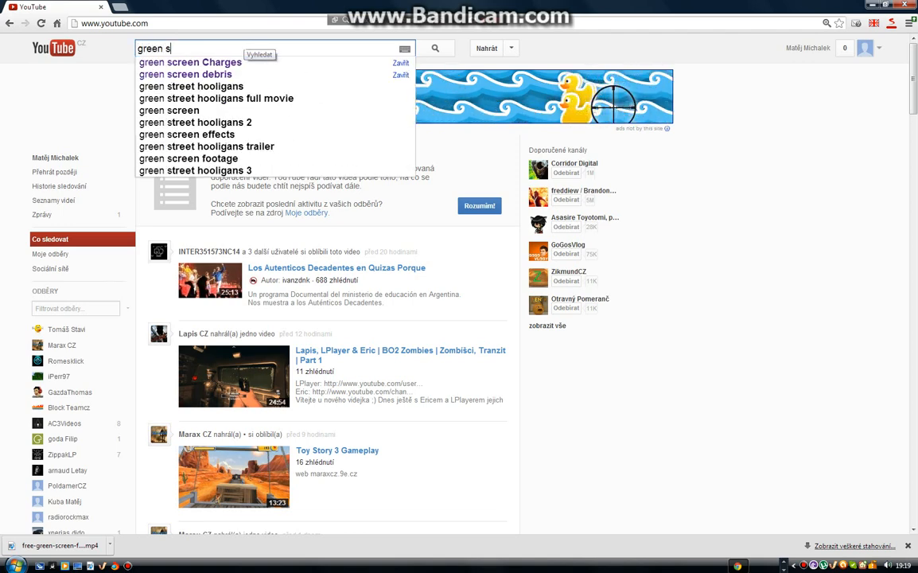
pyautogui.press('Down')
pyautogui.press('BackSpace')
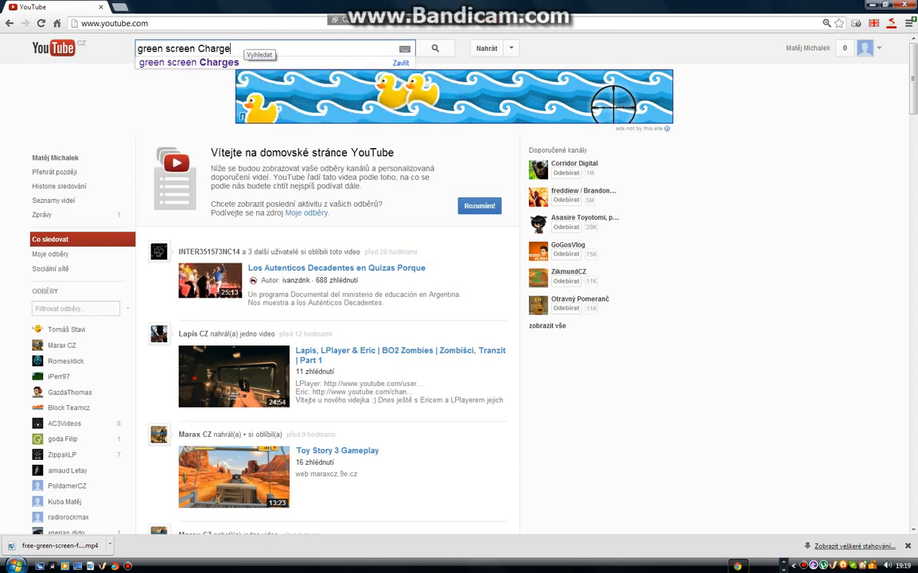
pyautogui.press('BackSpace')
pyautogui.press('BackSpace')
pyautogui.press('BackSpace')
pyautogui.press('BackSpace')
pyautogui.press('BackSpace')
pyautogui.press('BackSpace')
pyautogui.write('footage')
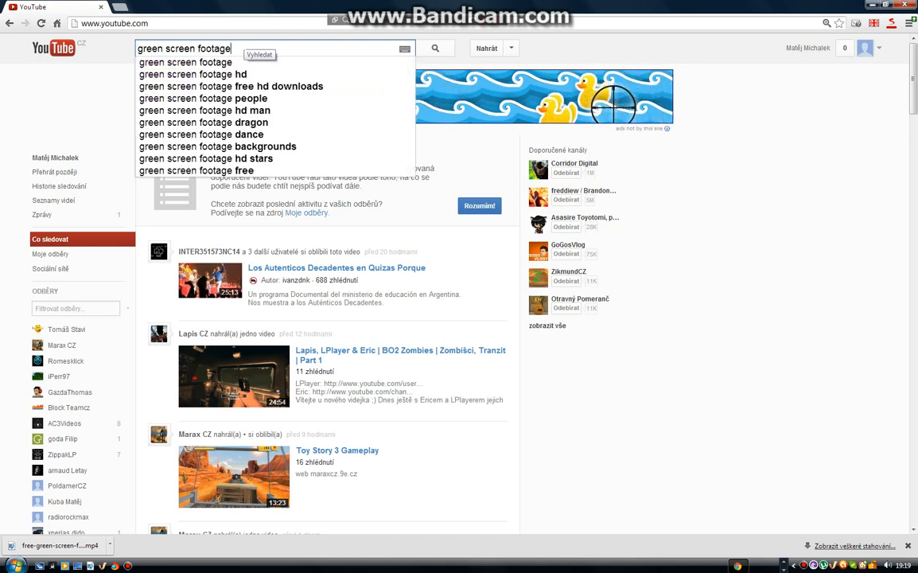
pyautogui.press('Return')
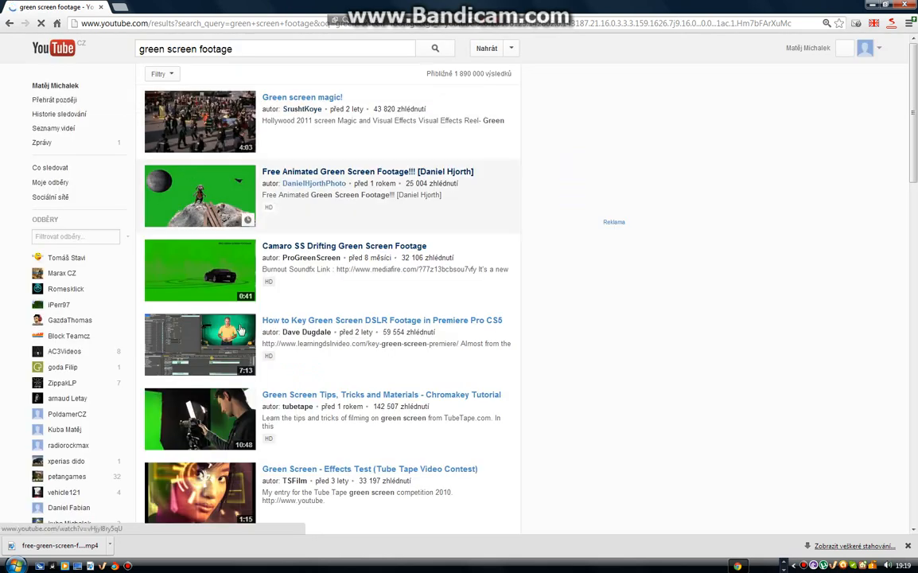
# Look through the search results and open the video "Camaro SS Drifting Green Screen Footage"
pyautogui.scroll(-4, 239, 304)
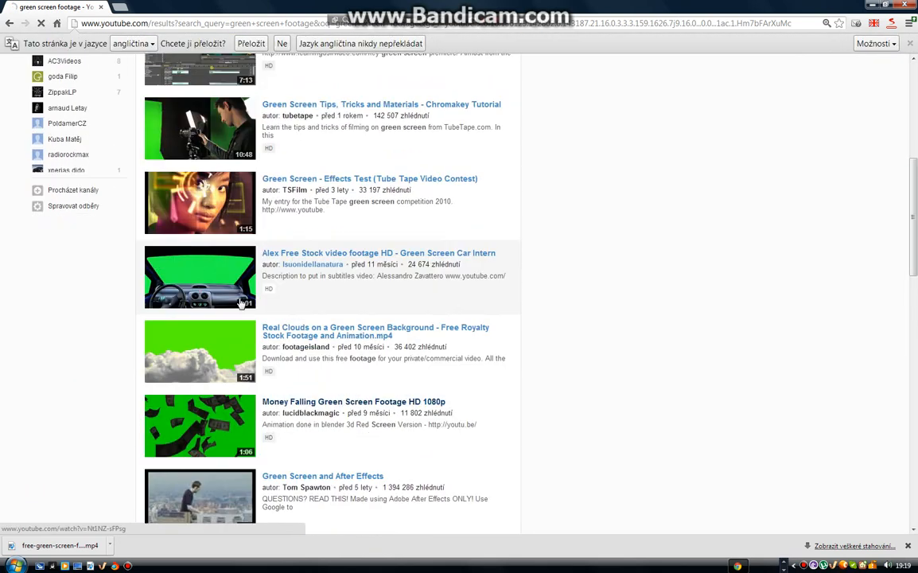
pyautogui.scroll(-3, 239, 304)
pyautogui.scroll(-4, 240, 304)
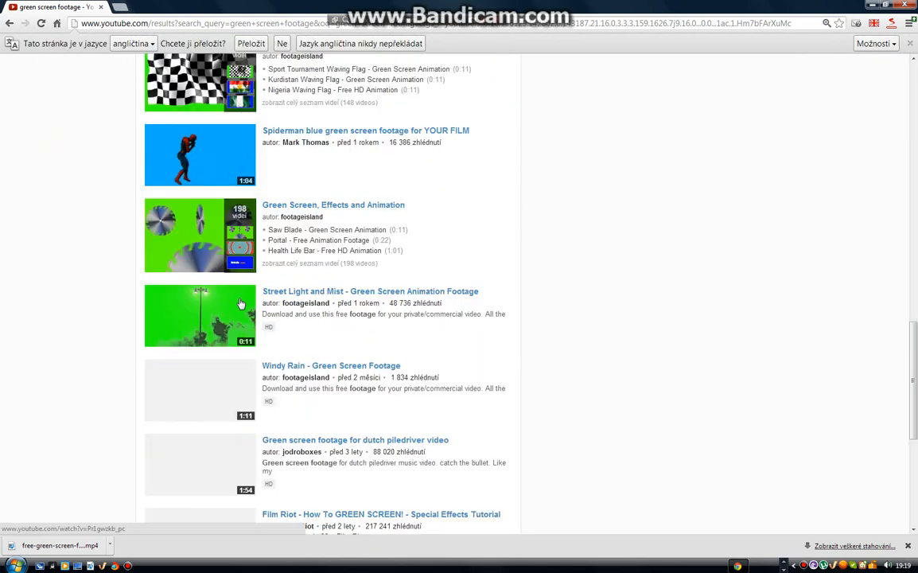
pyautogui.scroll(2, 209, 406)
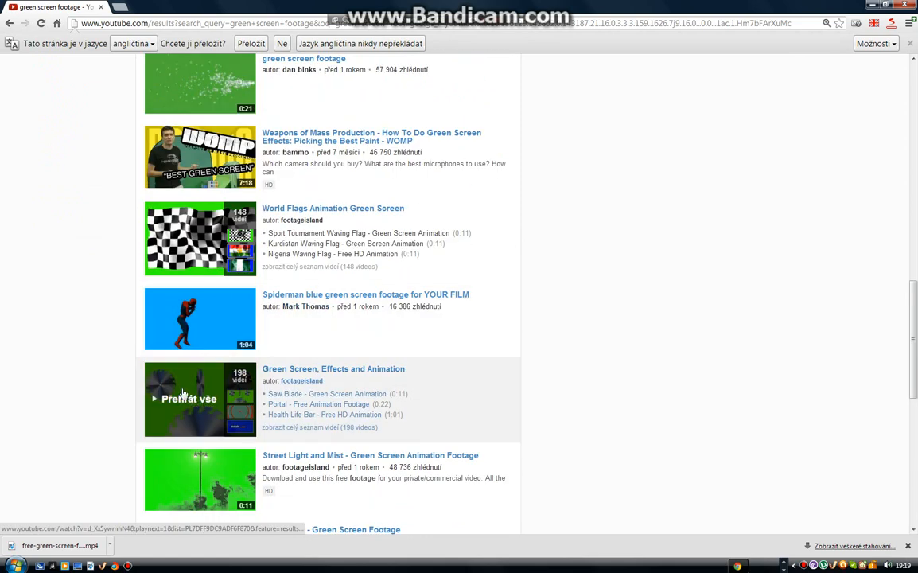
pyautogui.scroll(2, 213, 271)
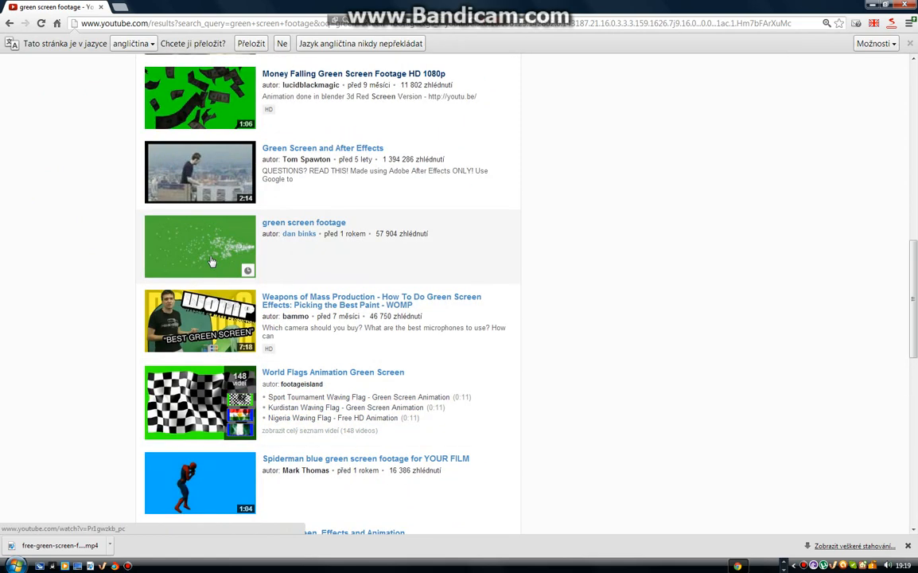
pyautogui.scroll(3, 212, 179)
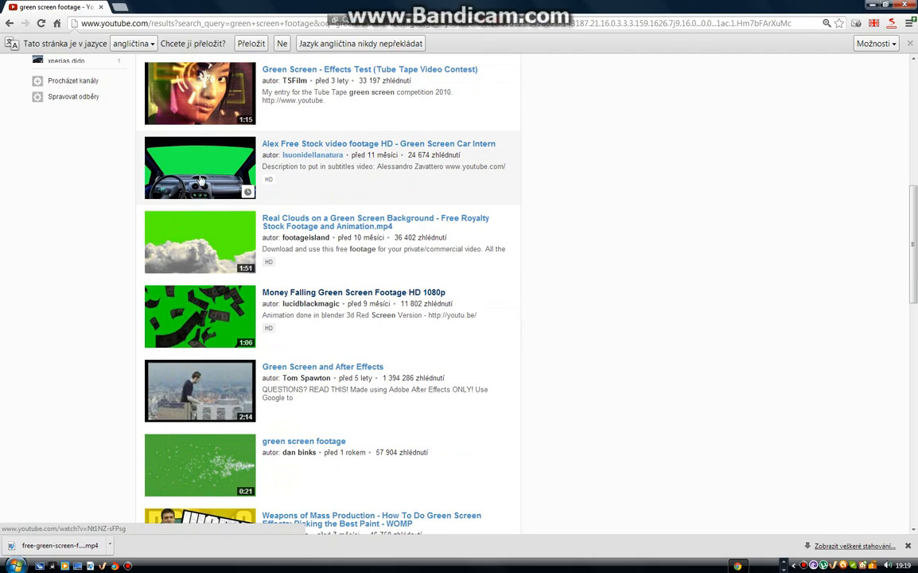
pyautogui.scroll(5, 202, 180)
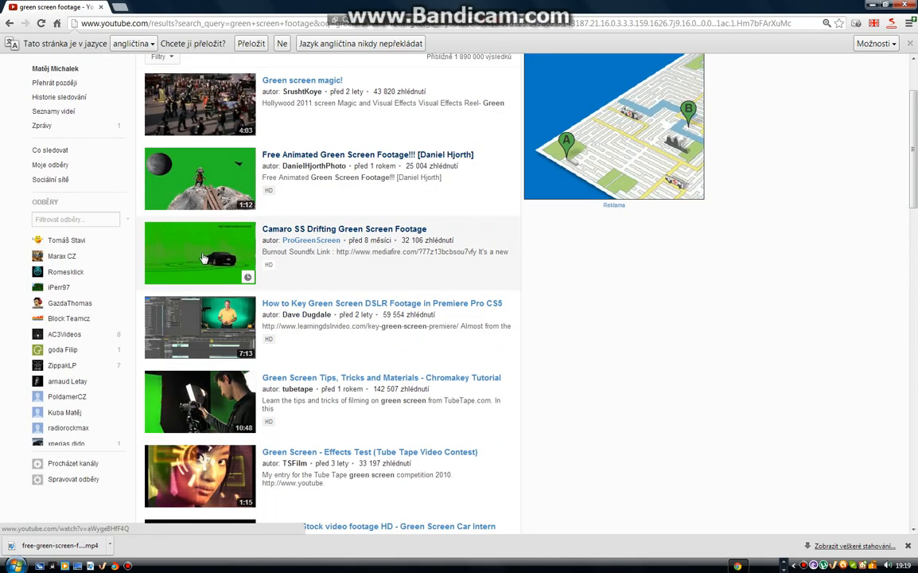
pyautogui.click(203, 258)
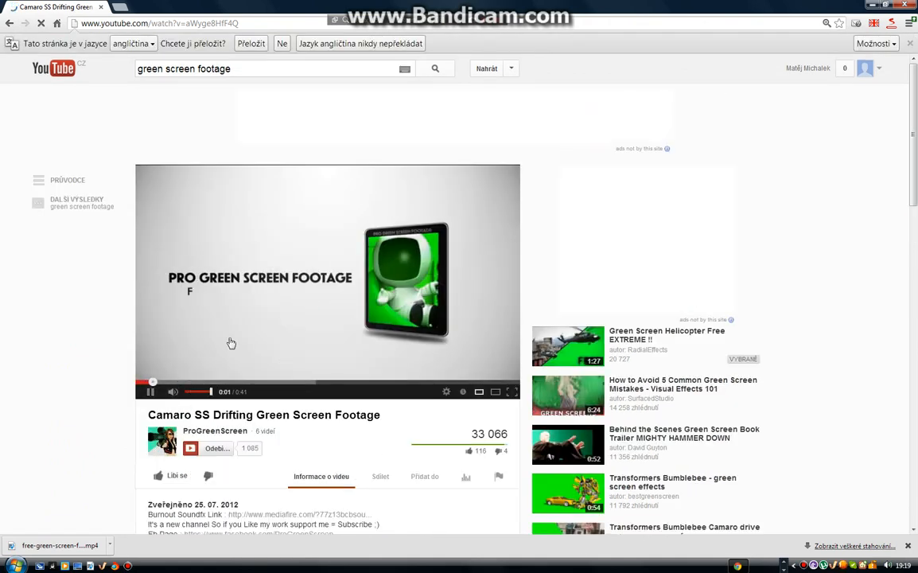
# Skip ahead in the Camaro video, pausing it at 0:20, and copy its share link
pyautogui.click(213, 382)
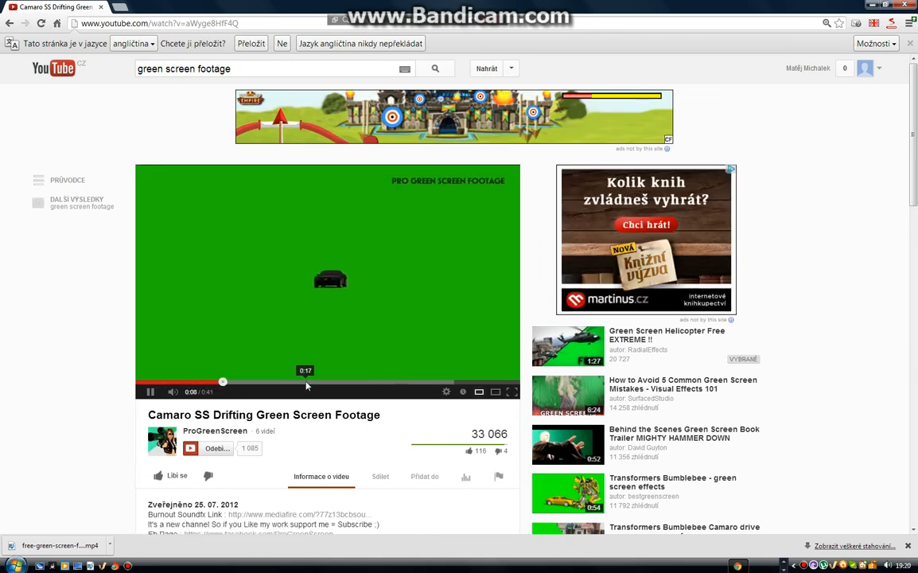
pyautogui.click(301, 384)
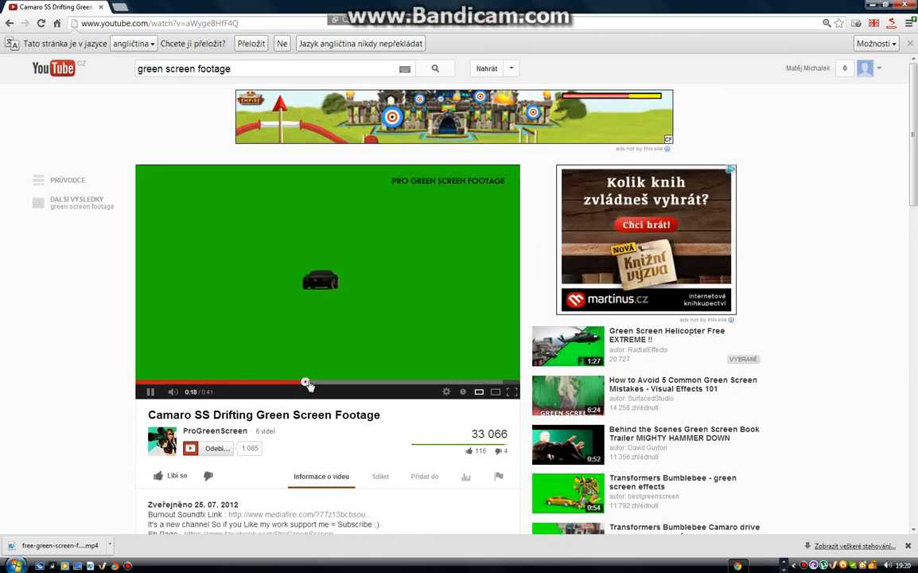
pyautogui.click(380, 308)
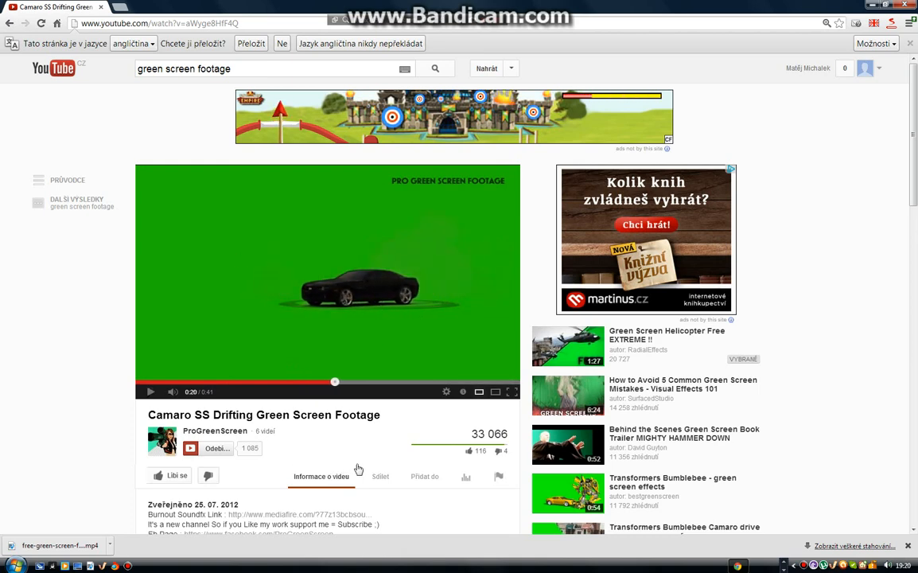
pyautogui.scroll(-2, 395, 416)
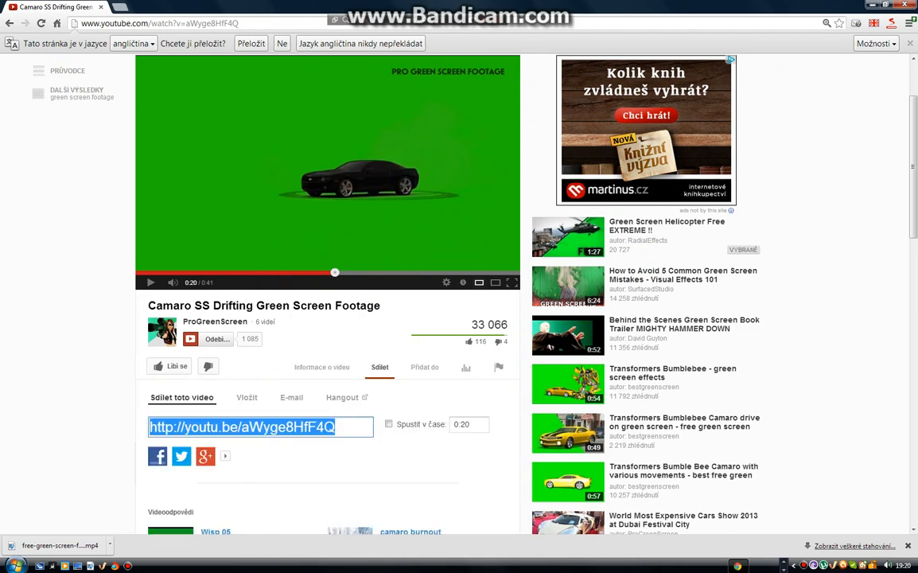
pyautogui.scroll(2, 365, 397)
pyautogui.click(121, 8)
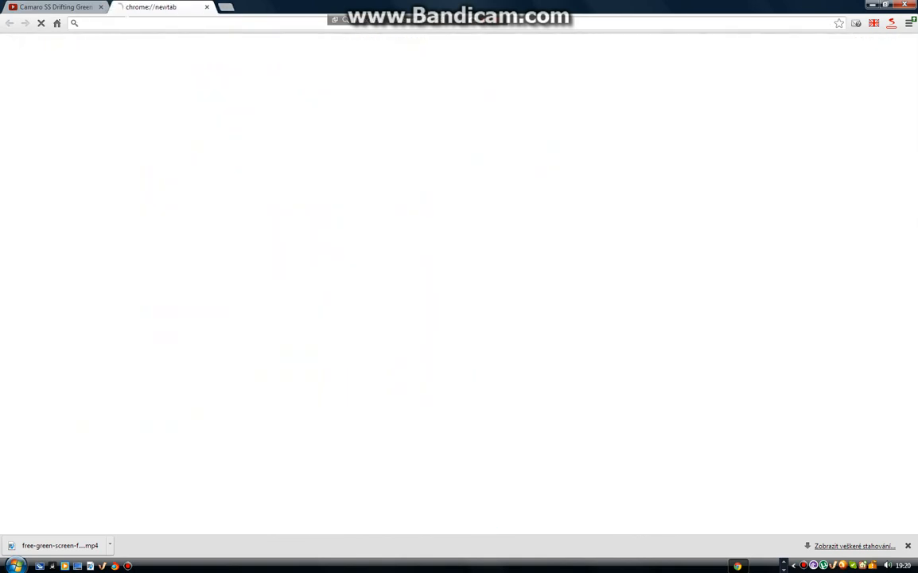
pyautogui.write('www')
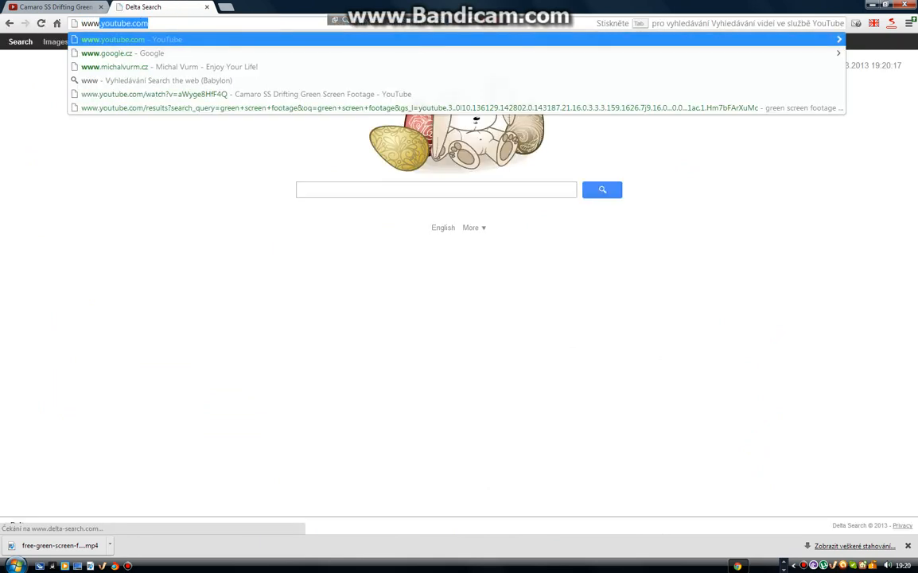
pyautogui.write('.kee')
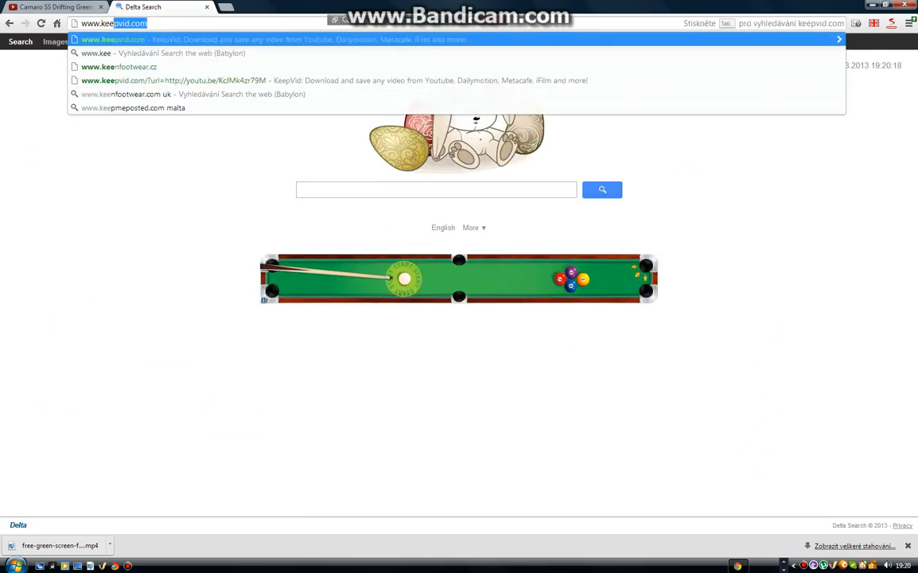
pyautogui.write('pvid.c')
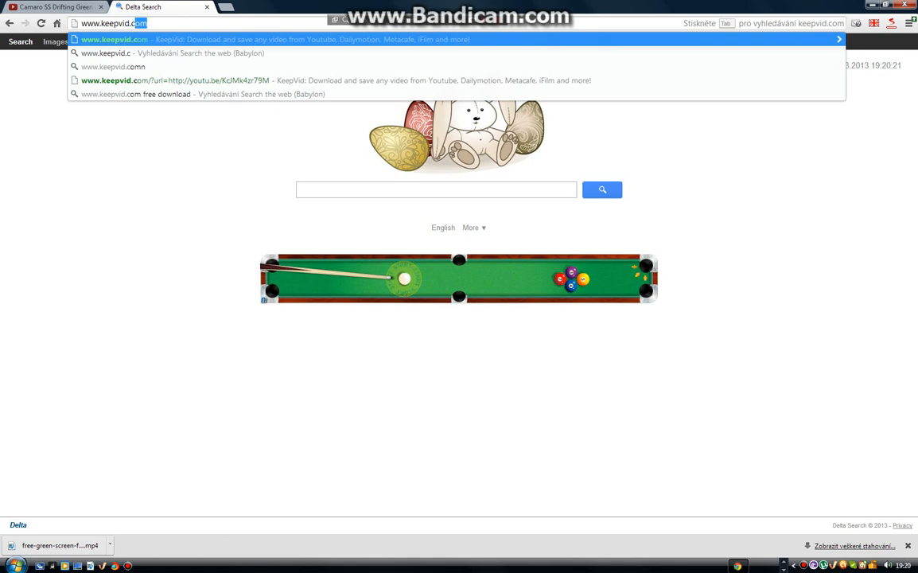
pyautogui.write('om')
pyautogui.press('Return')
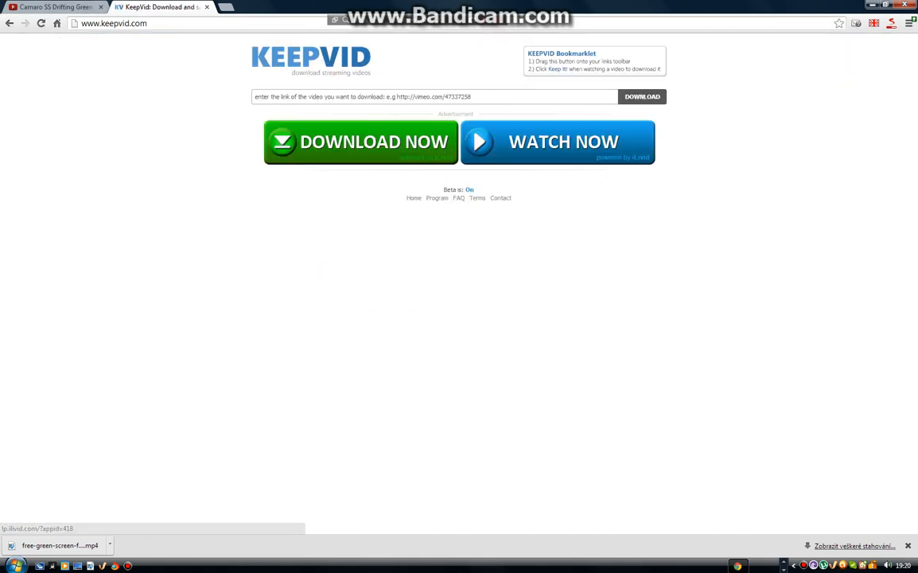
# Submit the copied YouTube link to KeepVid to get the video's download options
pyautogui.click(468, 115)
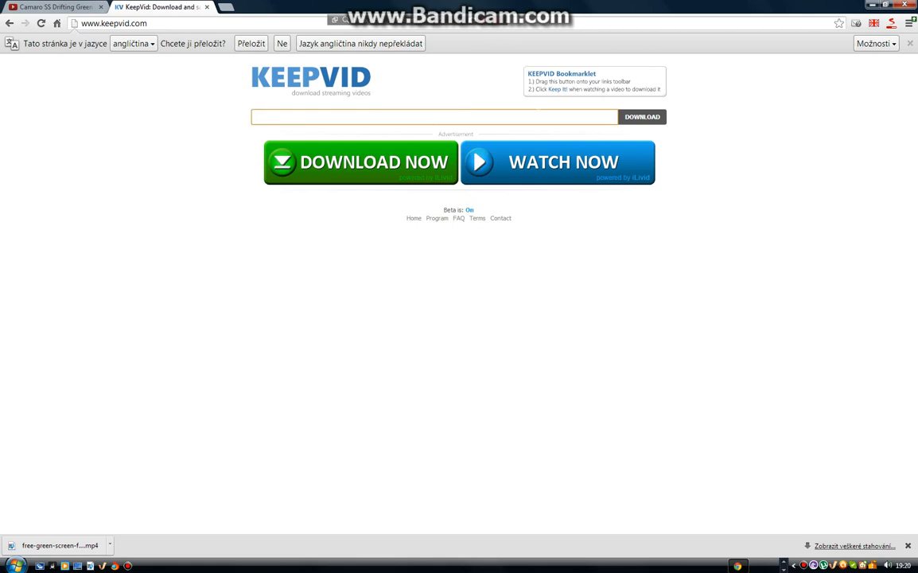
pyautogui.write('http://youtu.be/aWyge8HfF4Q')
pyautogui.press('Return')
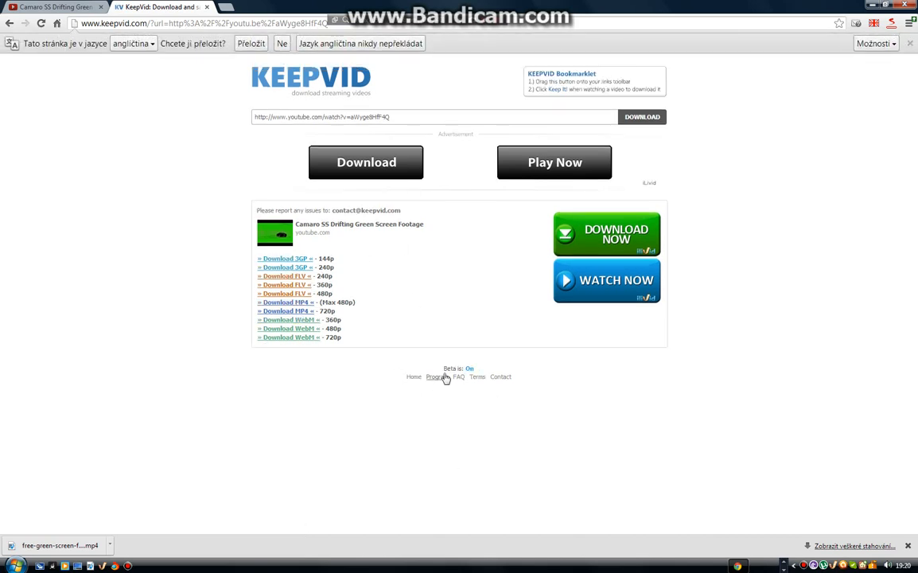
# Switch KeepVid's Beta mode off and back on, and close the KeepVid page
pyautogui.click(470, 369)
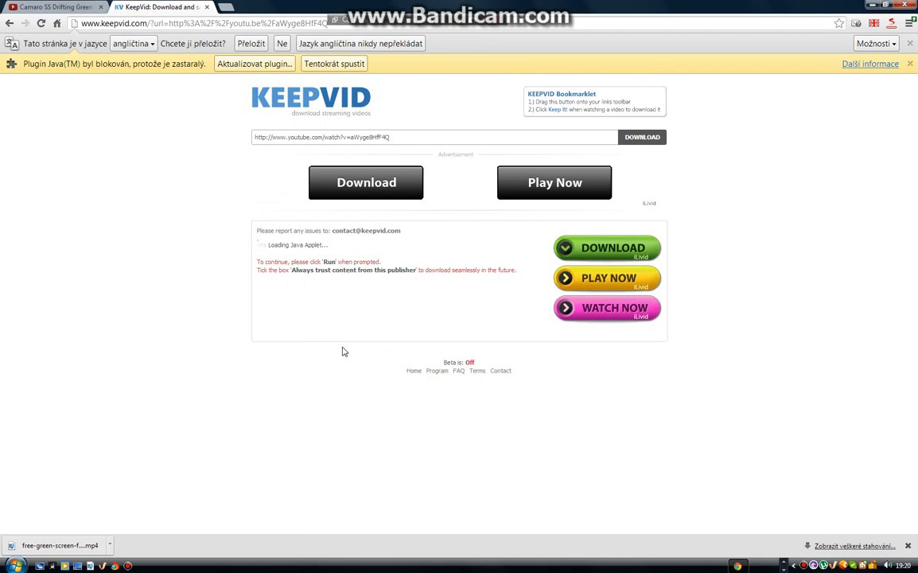
pyautogui.click(469, 363)
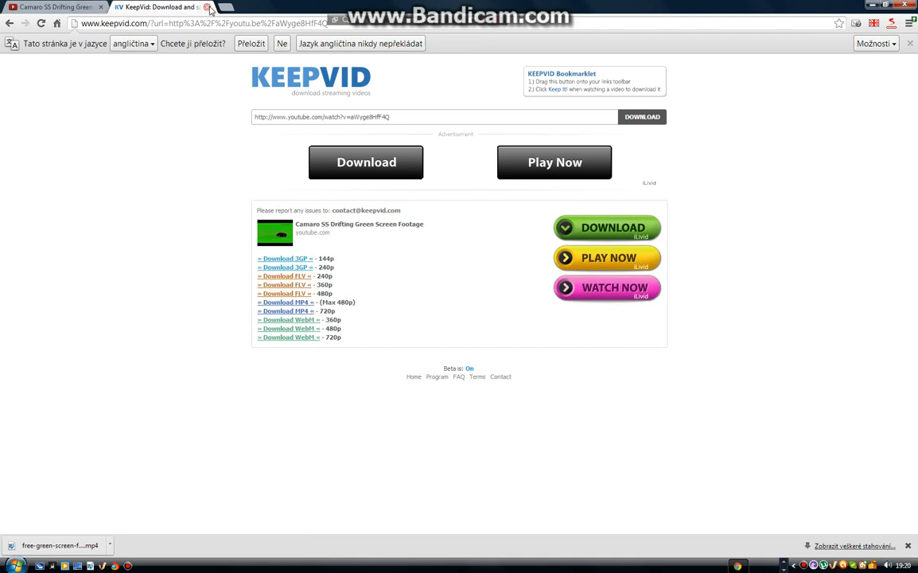
pyautogui.click(208, 8)
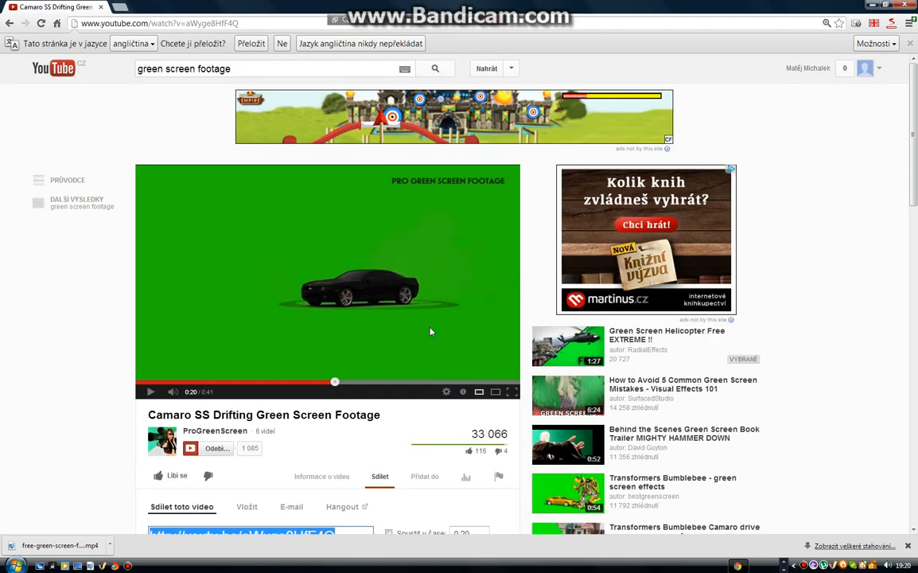
# Switch to the Vegas Pro project that has the green screen clip on its timeline
pyautogui.click(786, 565)
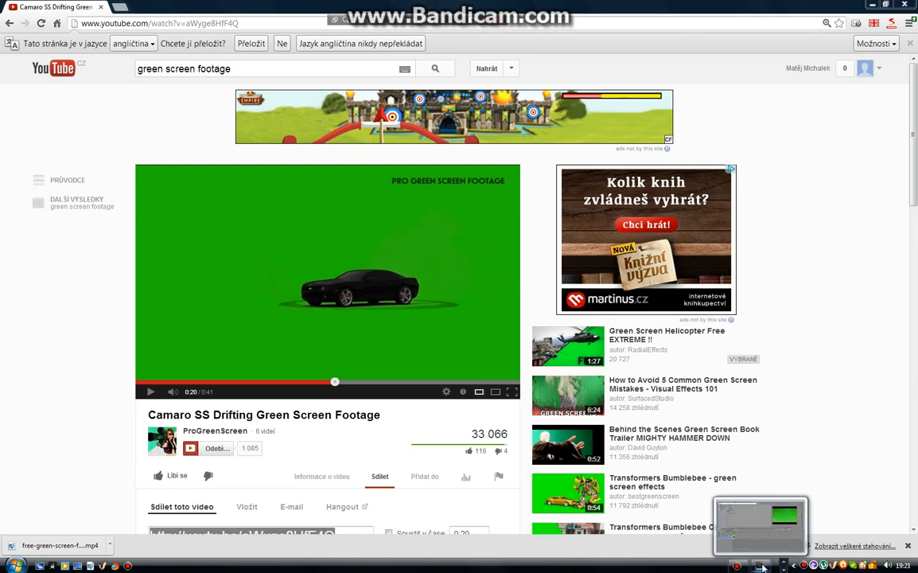
pyautogui.click(762, 566)
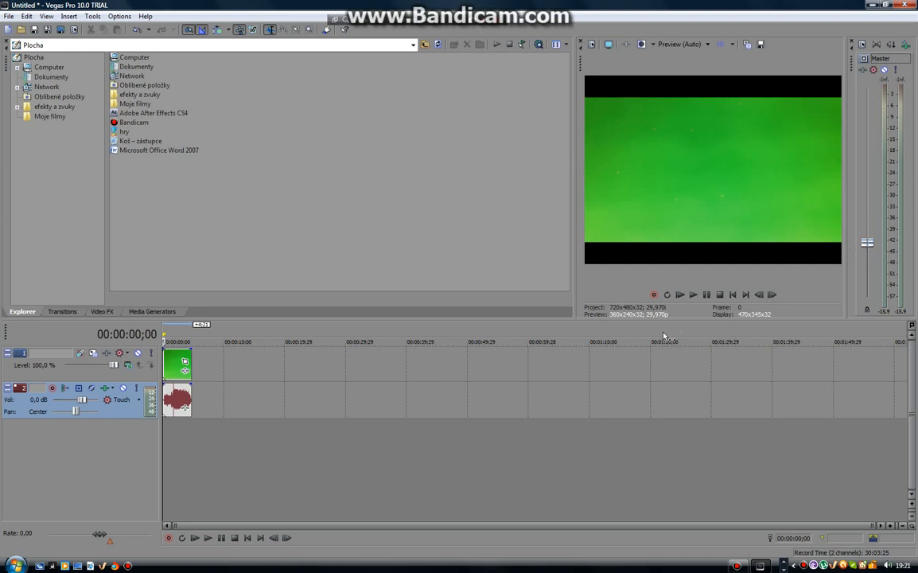
pyautogui.moveTo(177, 368); pyautogui.dragTo(224, 391)
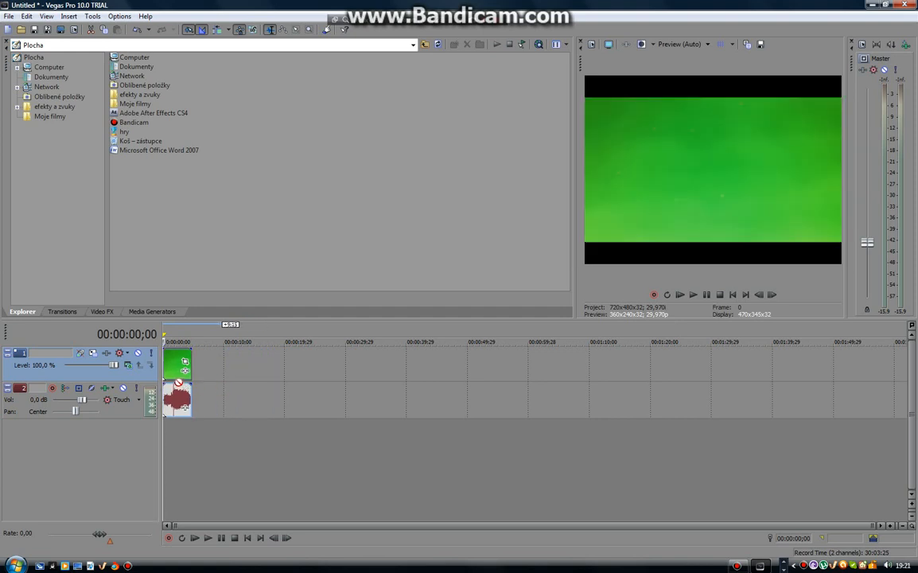
pyautogui.moveTo(178, 383); pyautogui.dragTo(178, 378)
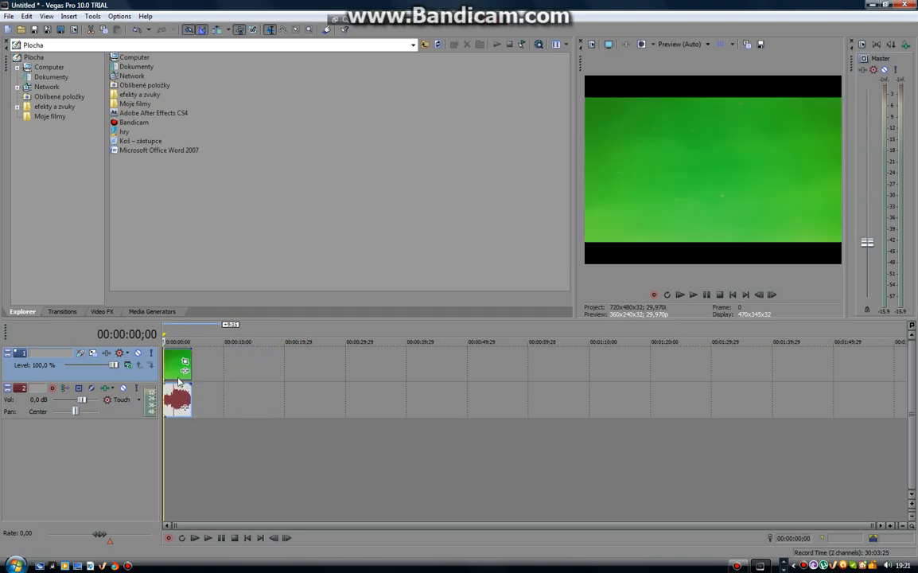
# Play the green screen explosion clip from the timeline to preview it to its end
pyautogui.click(707, 295)
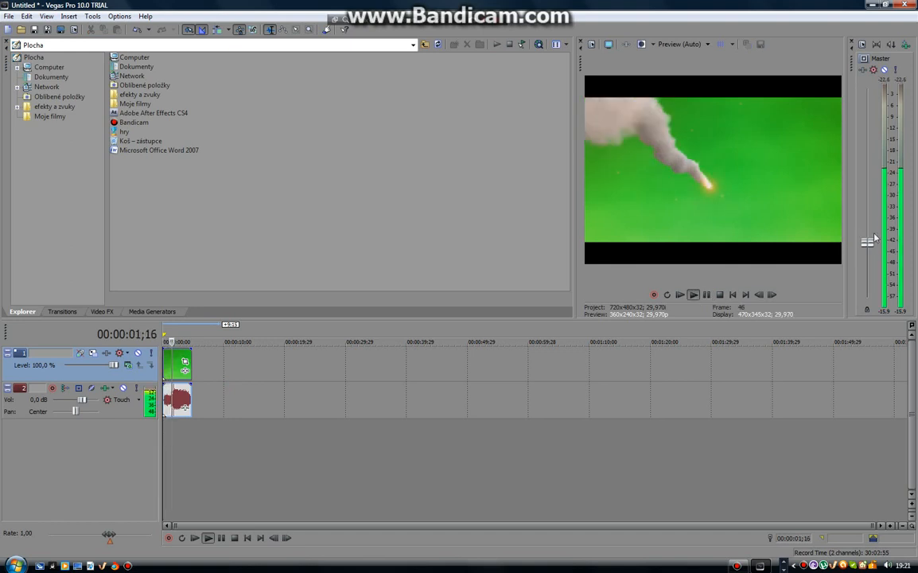
pyautogui.click(705, 295)
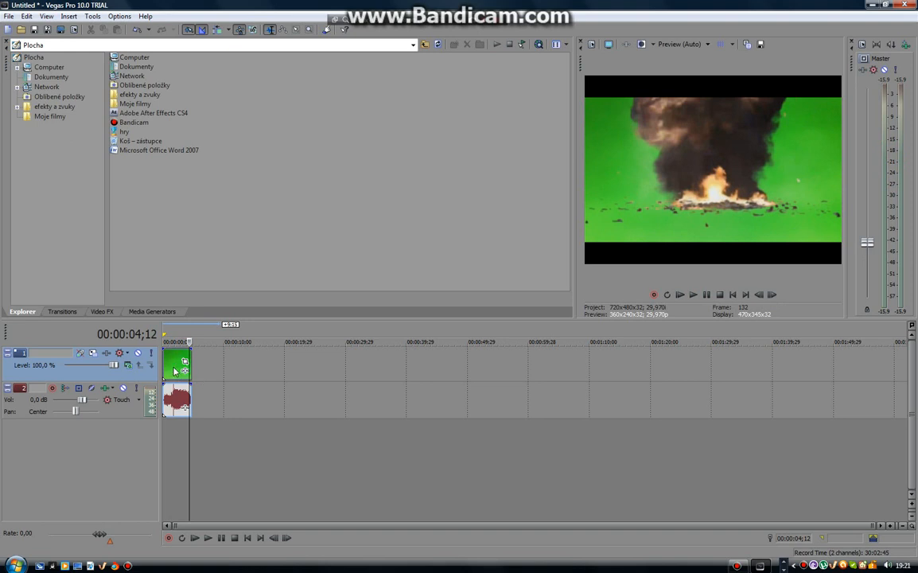
pyautogui.press('space')
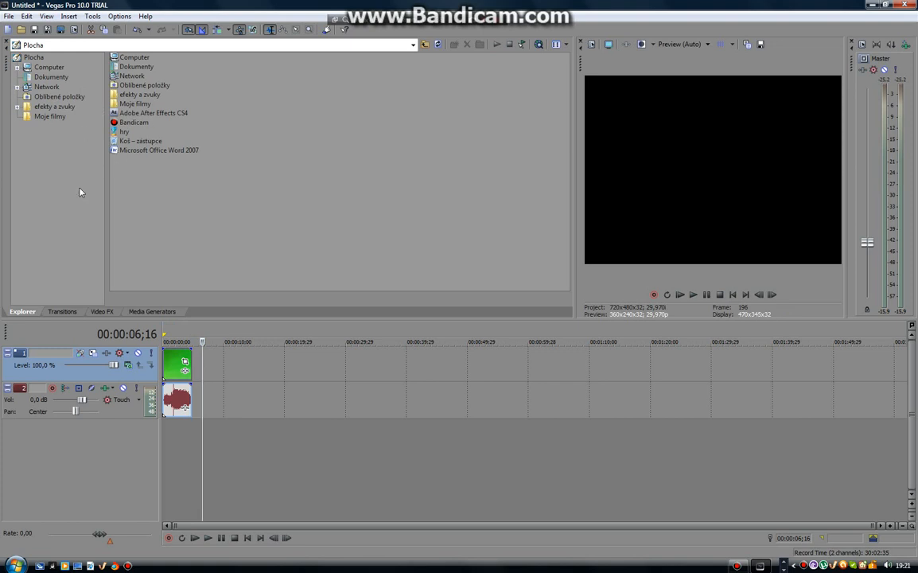
# Browse the computer's full list of installed programs, including the Sony folder
pyautogui.click(15, 566)
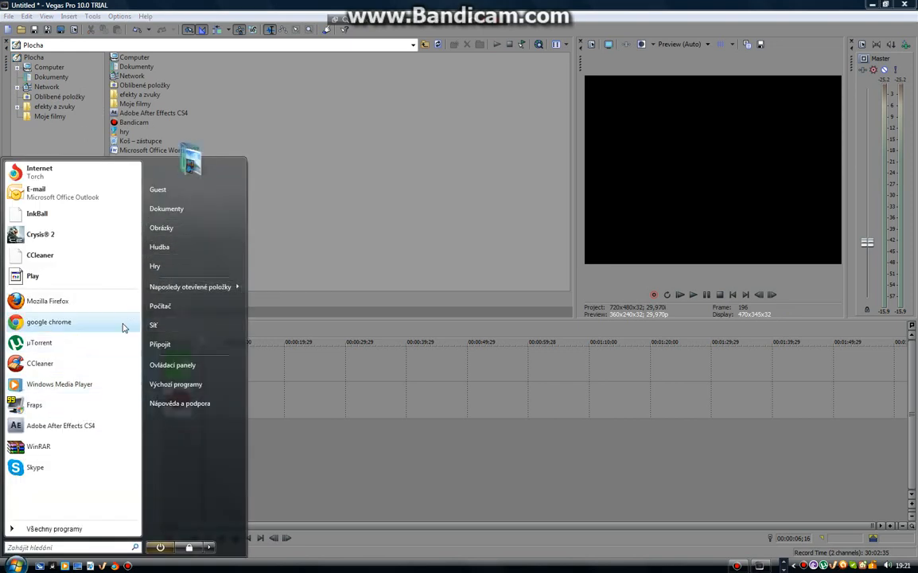
pyautogui.click(86, 530)
pyautogui.scroll(-10, 96, 358)
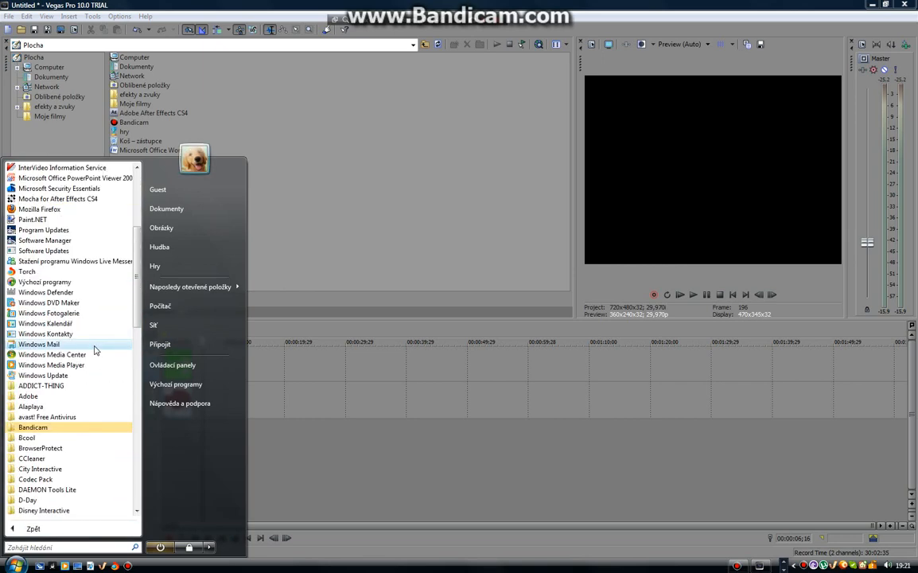
pyautogui.scroll(-15, 94, 351)
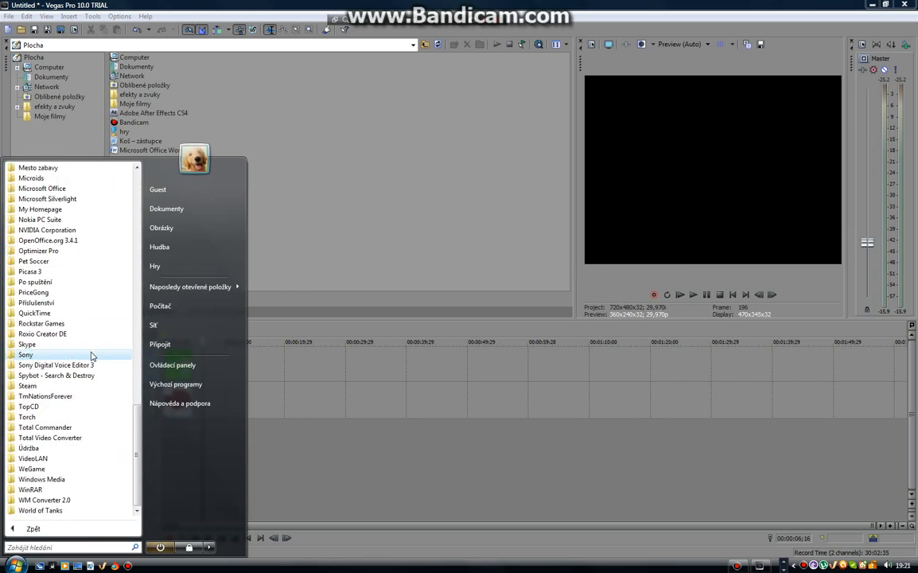
pyautogui.scroll(20, 92, 356)
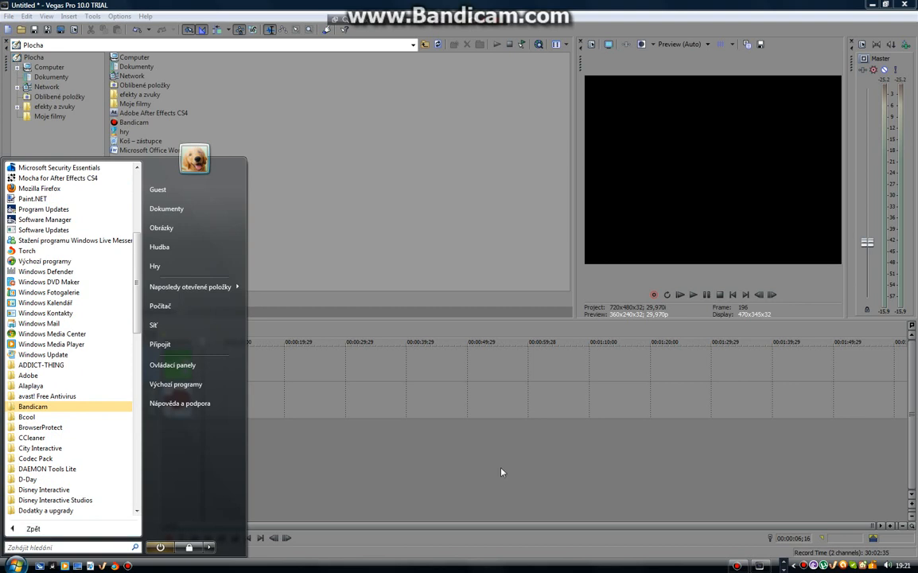
# Open the baby2 image from the Downloads folder and place it on a new track below the audio, at the timeline's start
pyautogui.click(487, 480)
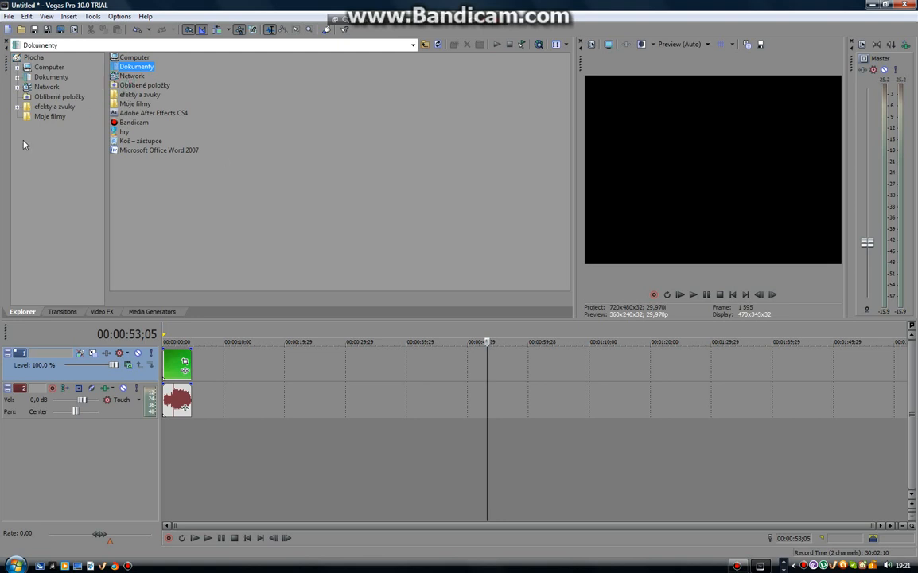
pyautogui.doubleClick(136, 67)
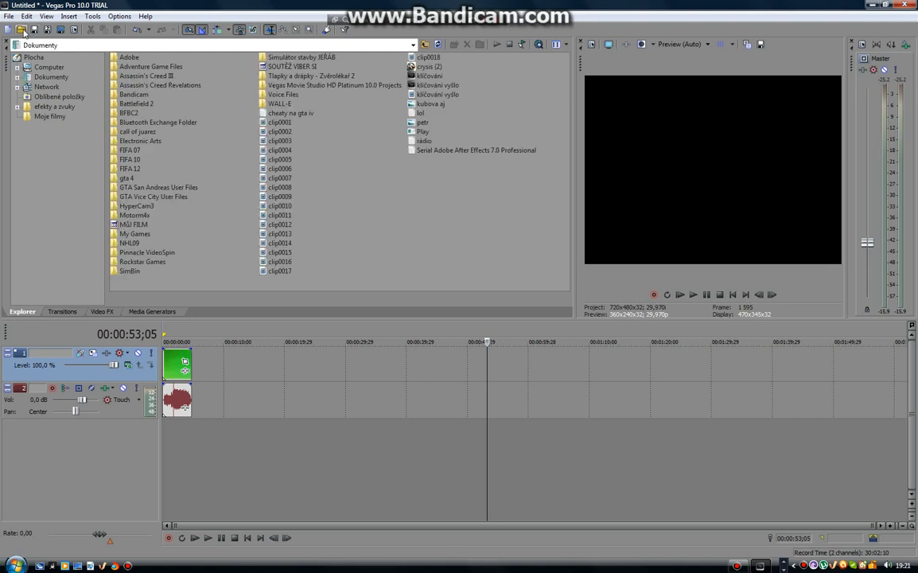
pyautogui.hotkey('ctrl', 'o')
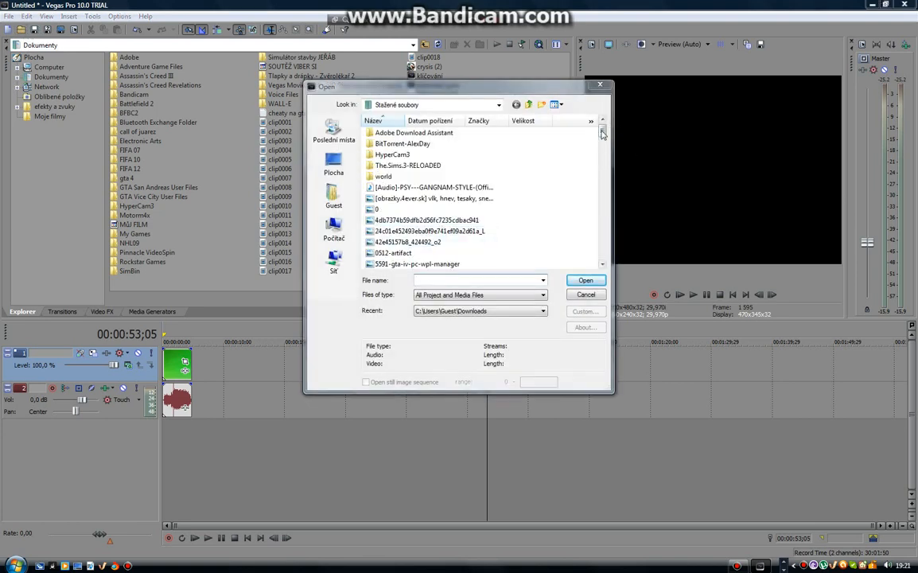
pyautogui.moveTo(602, 134); pyautogui.dragTo(607, 163)
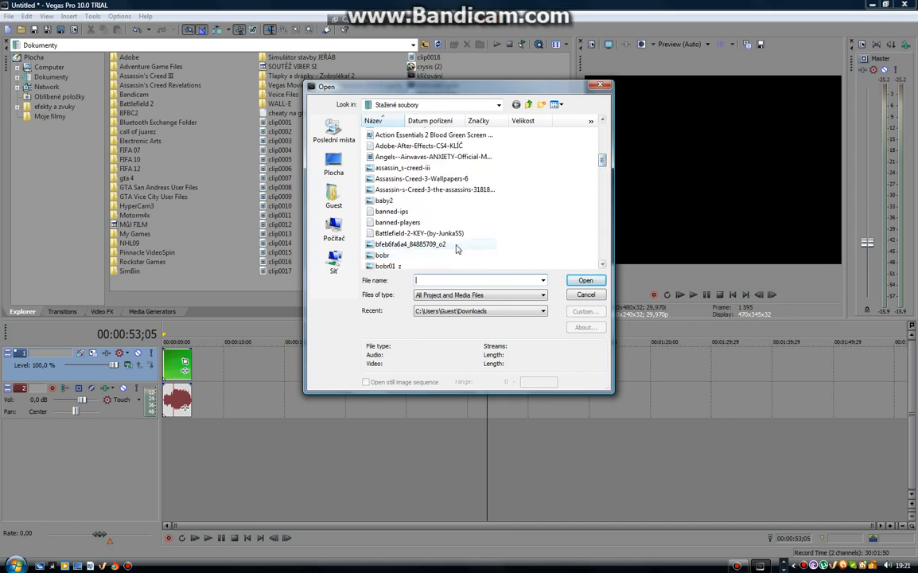
pyautogui.click(386, 201)
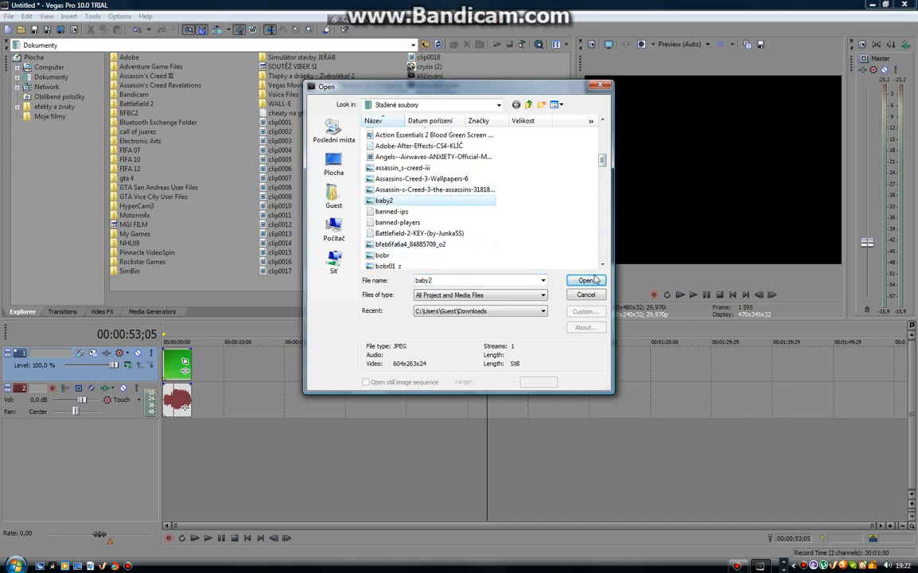
pyautogui.click(586, 280)
pyautogui.moveTo(513, 362)
pyautogui.mouseDown()
pyautogui.moveTo(501, 362)
pyautogui.moveTo(541, 366)
pyautogui.moveTo(510, 366)
pyautogui.mouseUp()
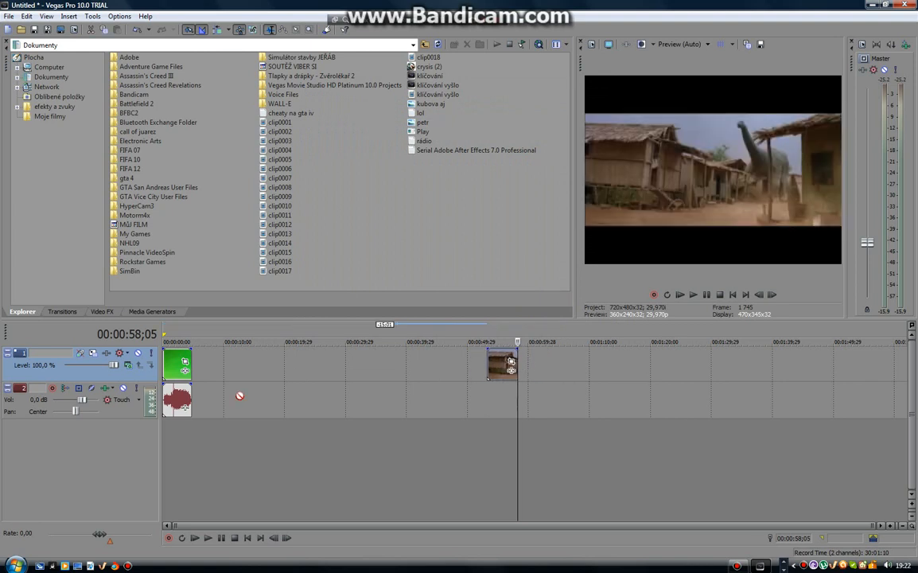
pyautogui.moveTo(174, 446); pyautogui.dragTo(175, 439)
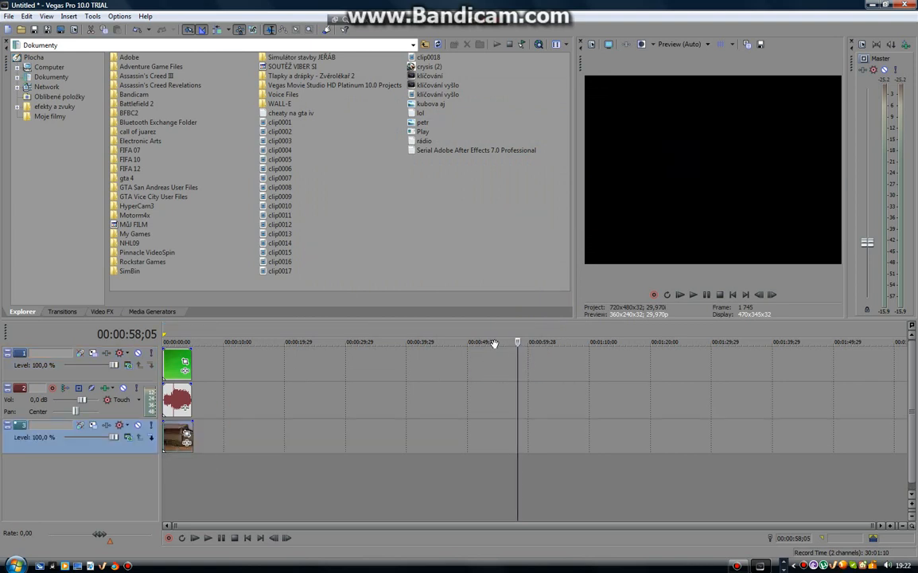
# Play the timeline from its beginning and pause it during the green screen explosion
pyautogui.click(169, 339)
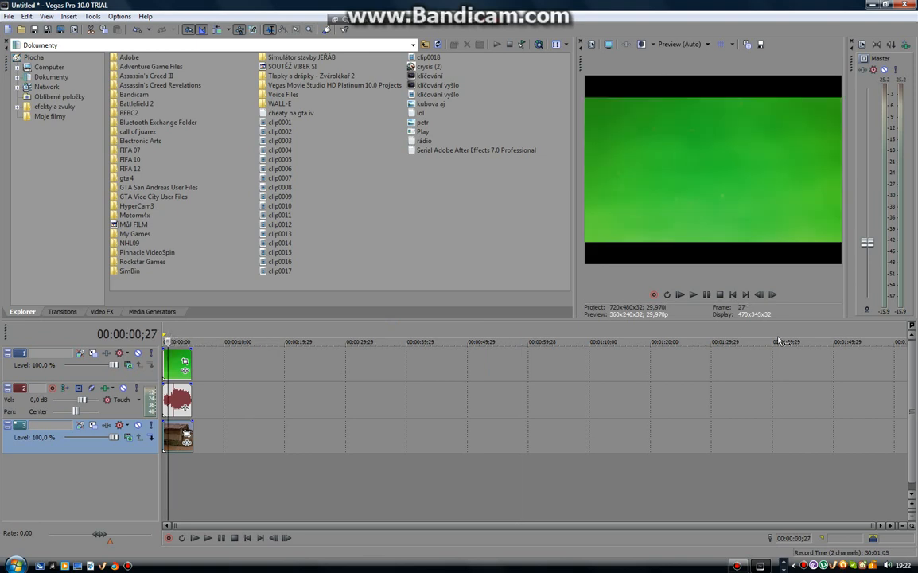
pyautogui.moveTo(168, 341); pyautogui.dragTo(162, 341)
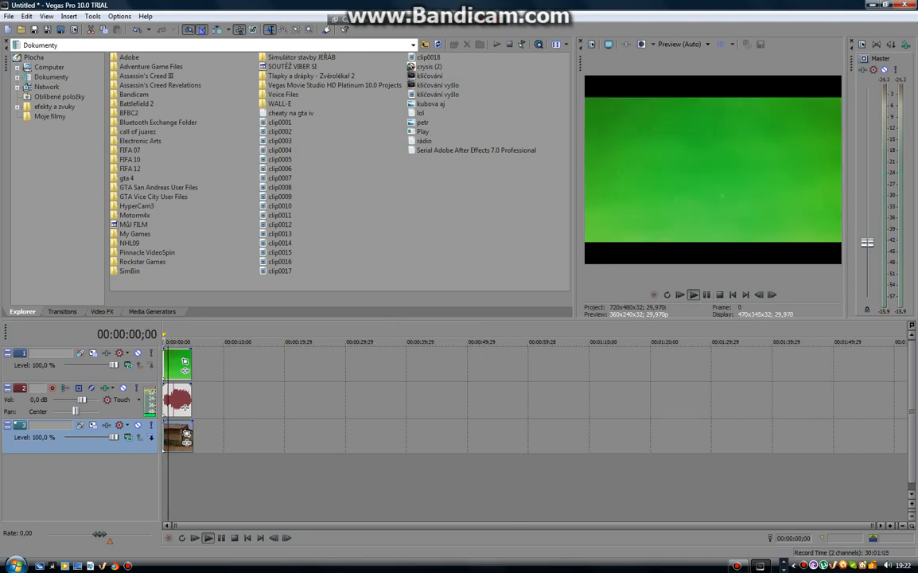
pyautogui.click(708, 296)
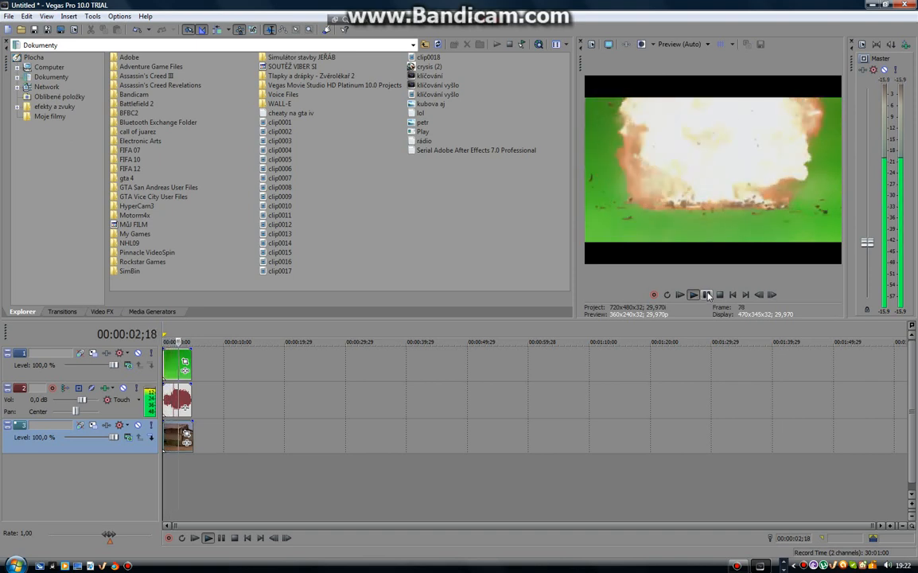
pyautogui.click(708, 295)
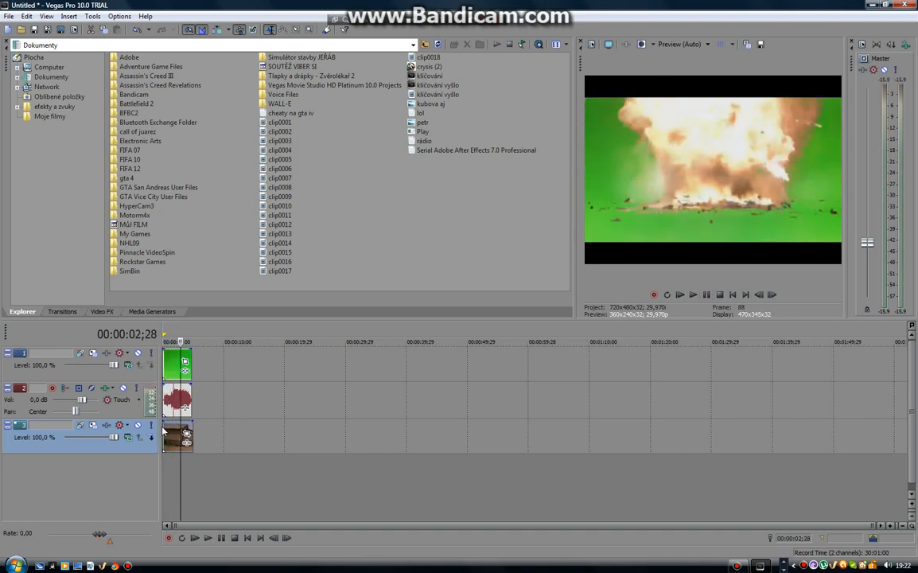
# Position the timeline cursor at 00:00:04;00, within the explosion, and enlarge the video preview area
pyautogui.click(173, 365)
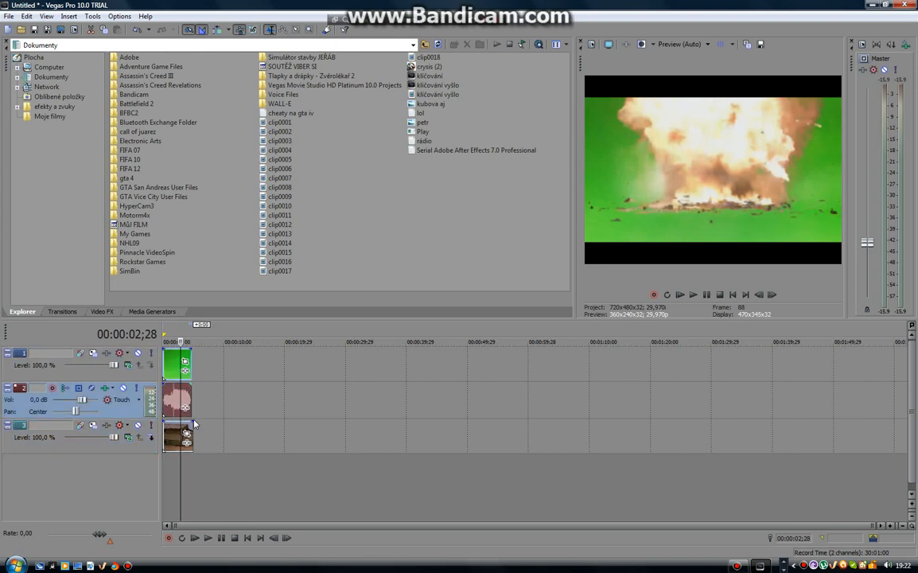
pyautogui.click(191, 429)
pyautogui.click(195, 430)
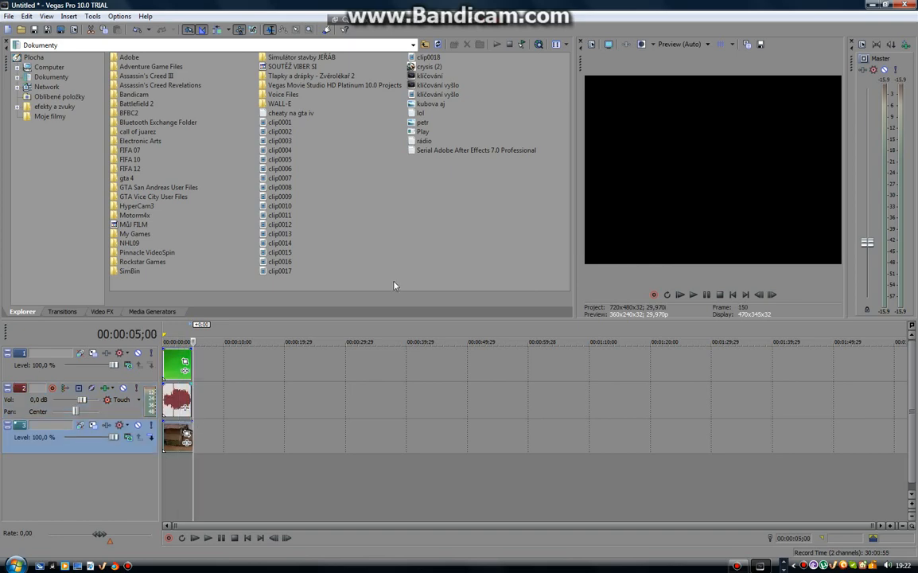
pyautogui.click(175, 341)
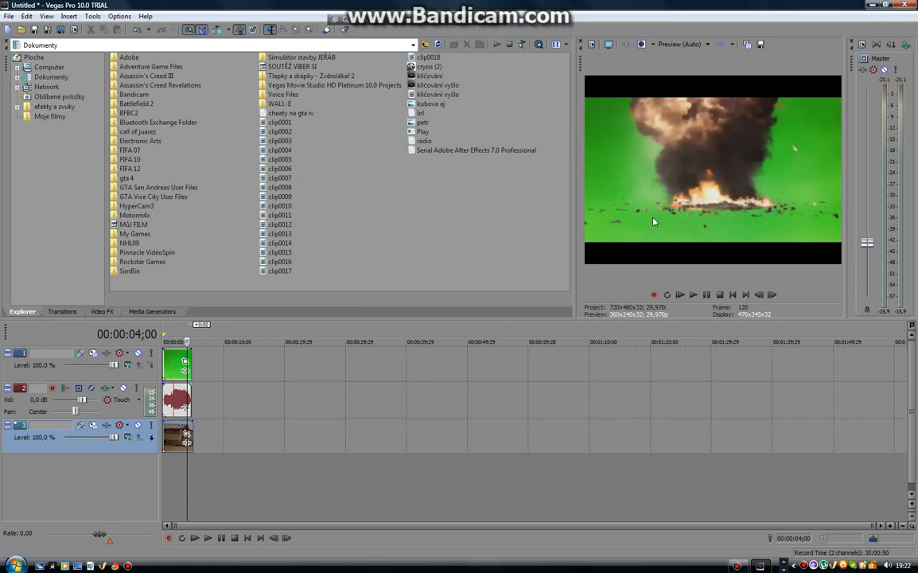
pyautogui.moveTo(571, 223); pyautogui.dragTo(507, 230)
# Apply the Chroma Keyer effect with the Green Screen preset to the explosion clip on track 1
pyautogui.click(102, 312)
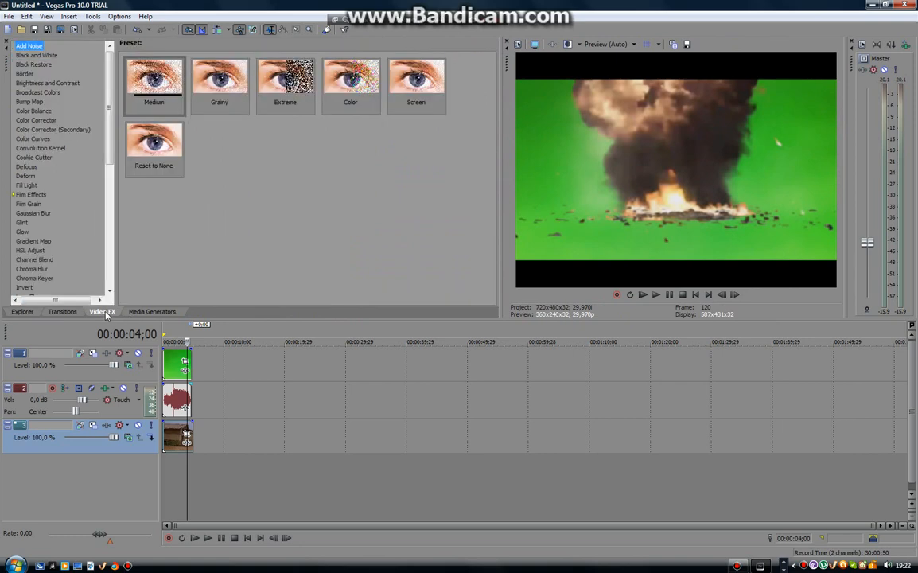
pyautogui.moveTo(110, 132); pyautogui.dragTo(110, 166)
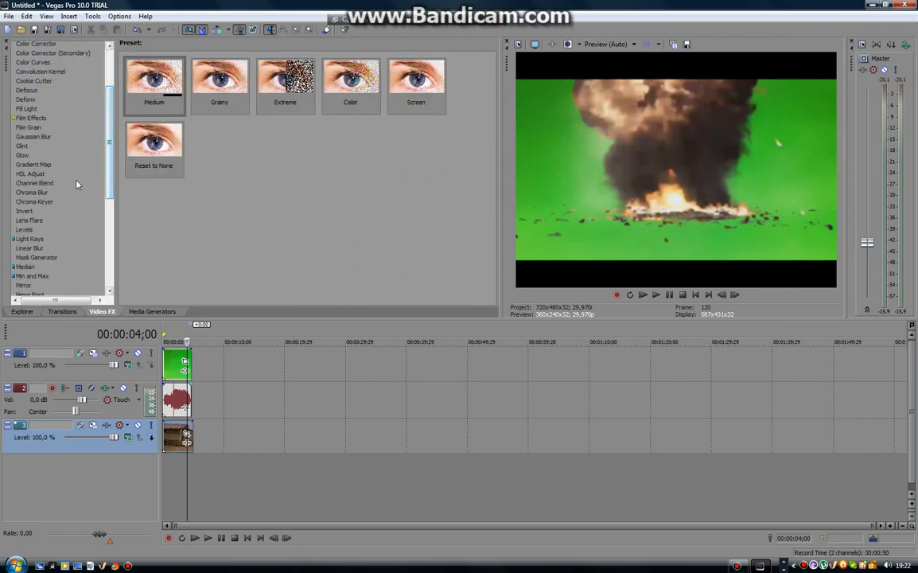
pyautogui.click(36, 202)
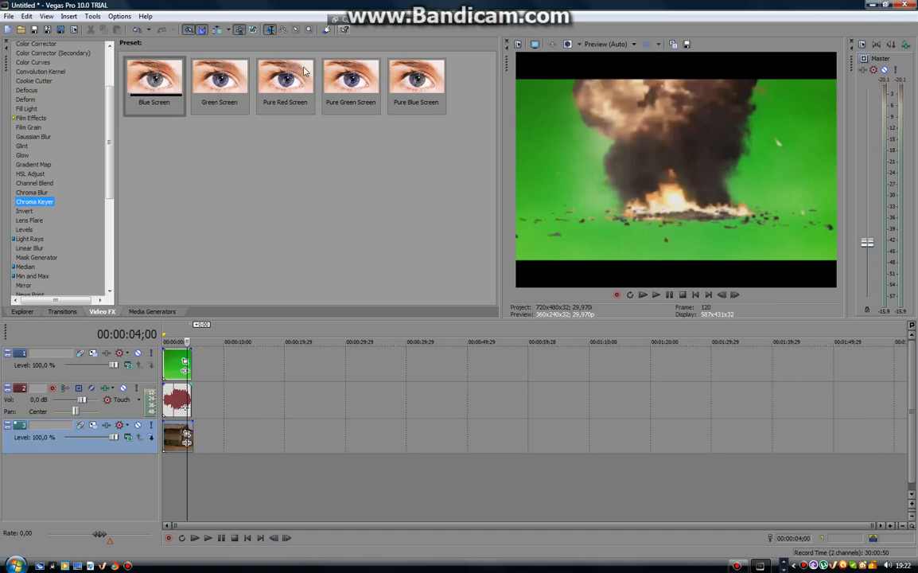
pyautogui.moveTo(212, 70); pyautogui.dragTo(168, 363)
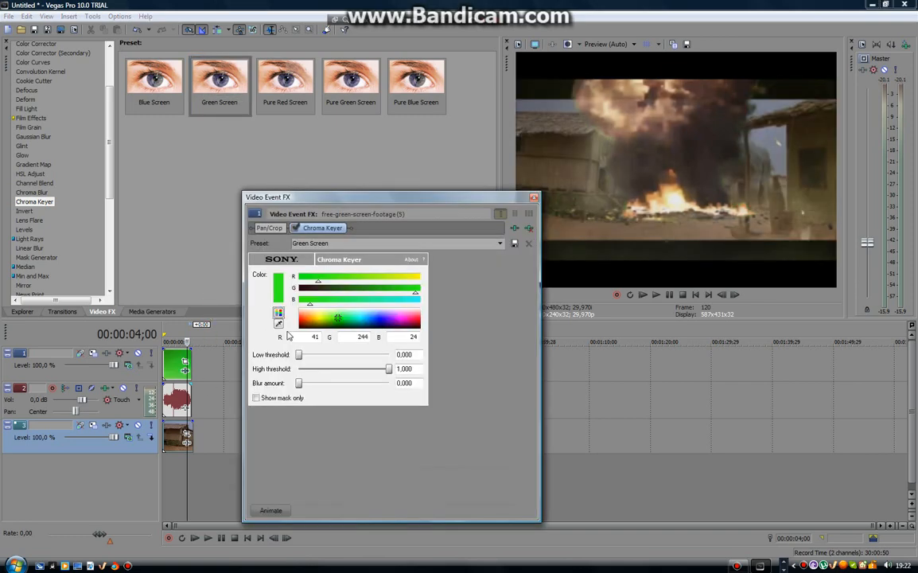
# Set the Chroma Keyer's low threshold to 0,145, high threshold to 1,000 and blur amount to 0,206
pyautogui.moveTo(393, 203); pyautogui.dragTo(457, 204)
pyautogui.moveTo(363, 355); pyautogui.dragTo(376, 383)
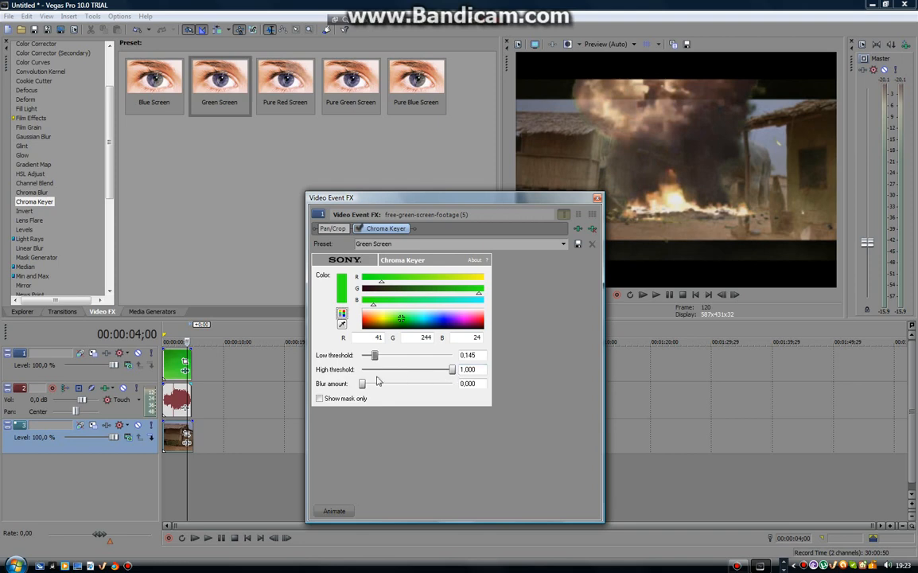
pyautogui.click(384, 370)
pyautogui.moveTo(401, 375); pyautogui.dragTo(466, 375)
pyautogui.moveTo(362, 385); pyautogui.dragTo(381, 390)
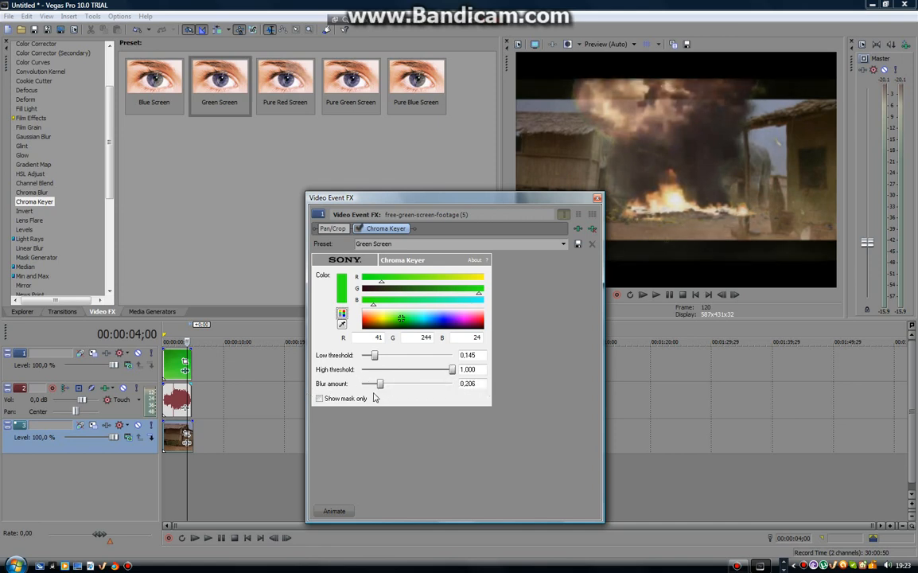
# Check the keyed clip by turning the mask-only display on and off, and close the effect settings
pyautogui.click(320, 399)
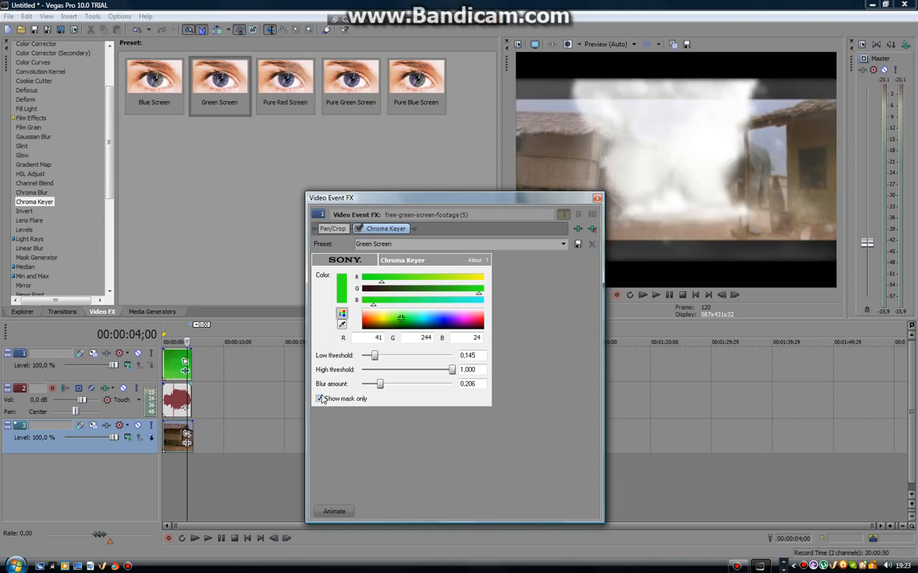
pyautogui.click(320, 399)
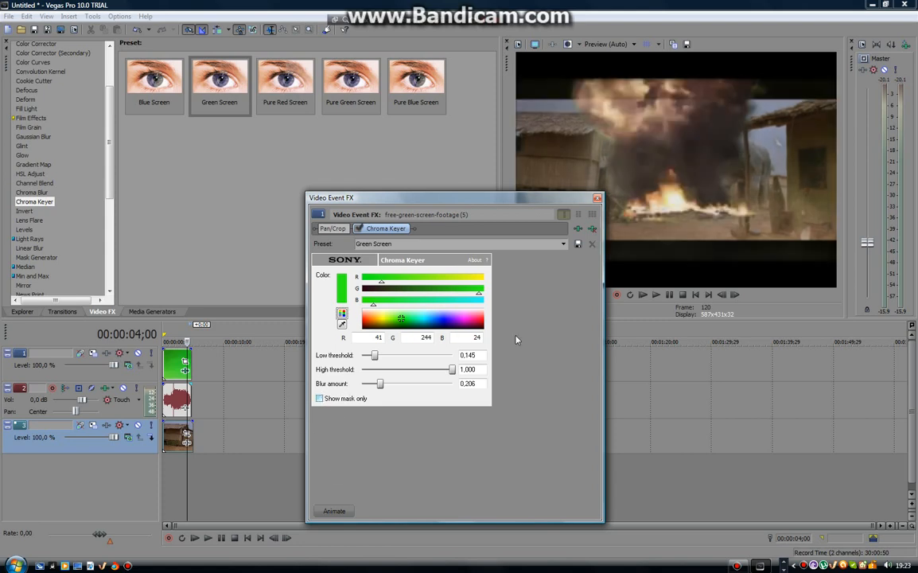
pyautogui.click(598, 199)
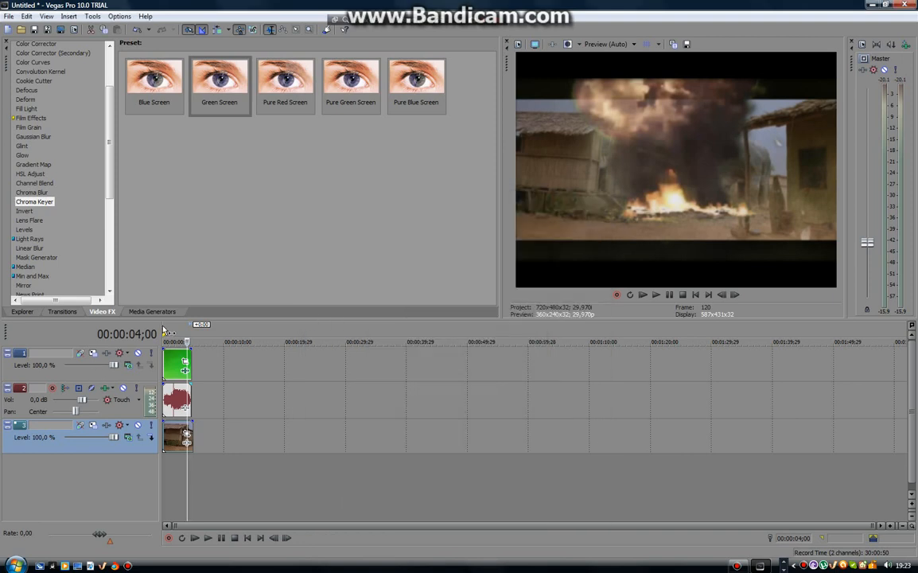
# Play the keyed explosion over the village image from the timeline's beginning to past the end of the clips
pyautogui.hotkey('ctrl', 'Home')
pyautogui.click(656, 295)
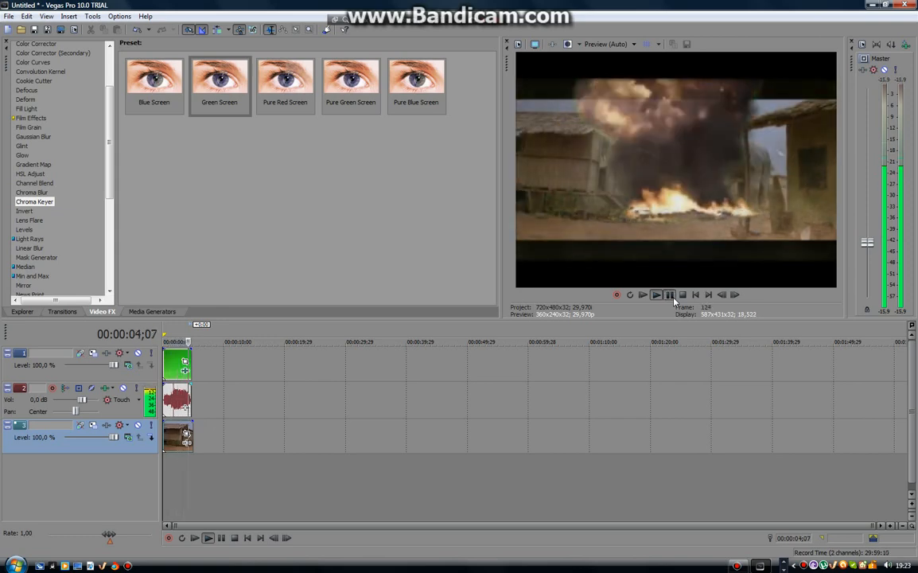
pyautogui.click(669, 294)
pyautogui.click(656, 295)
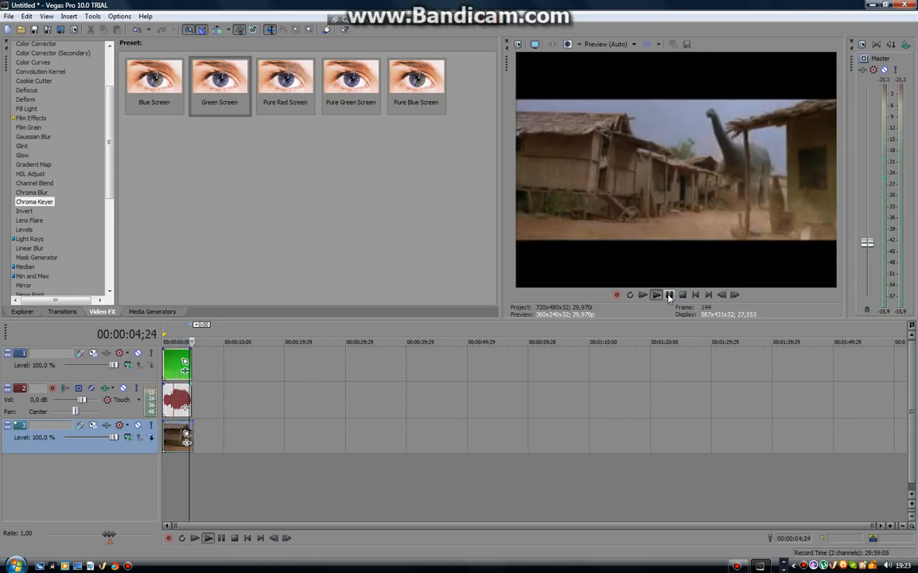
pyautogui.click(669, 296)
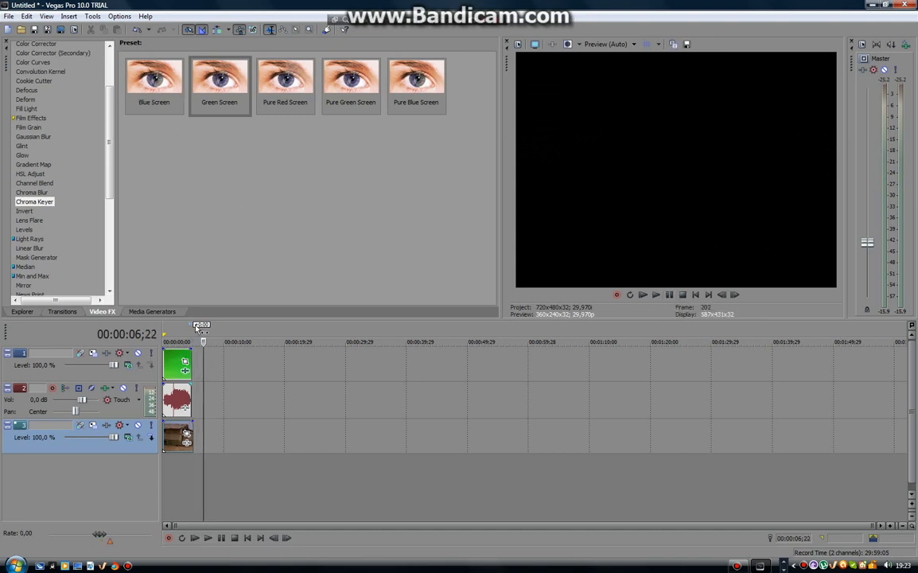
# Delete the explosion clip with its audio and the village image from the timeline
pyautogui.moveTo(177, 366)
pyautogui.mouseDown()
pyautogui.moveTo(238, 366)
pyautogui.moveTo(177, 365)
pyautogui.mouseUp()
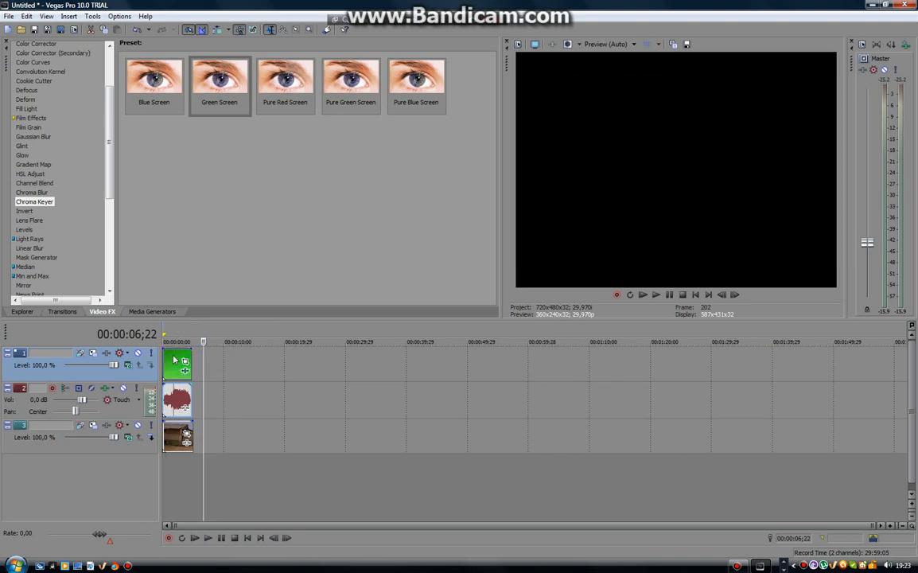
pyautogui.click(174, 339)
pyautogui.press('Delete')
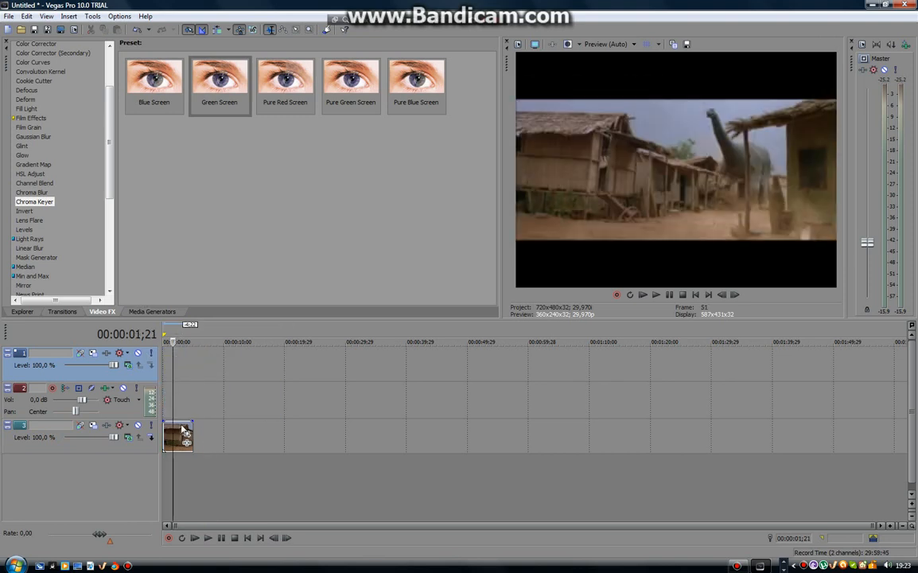
pyautogui.click(170, 434)
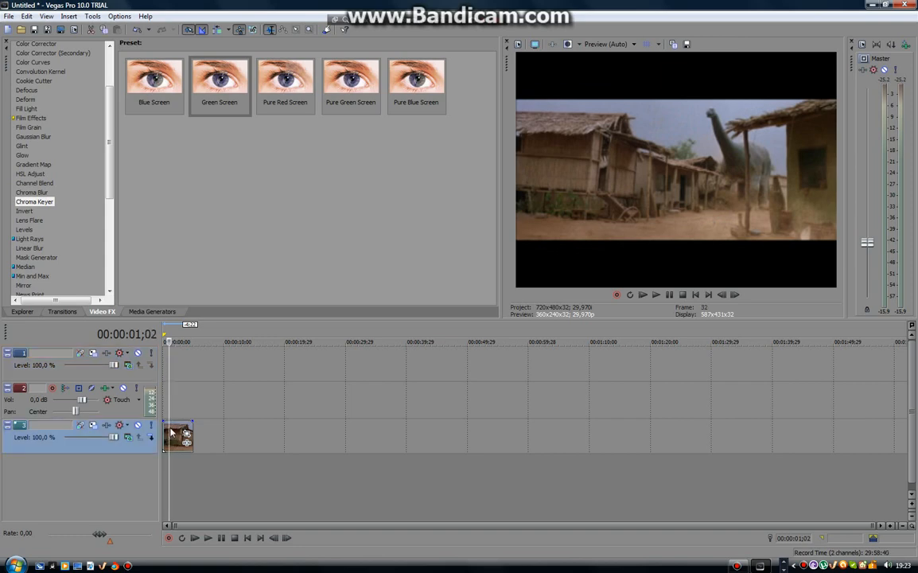
pyautogui.press('Delete')
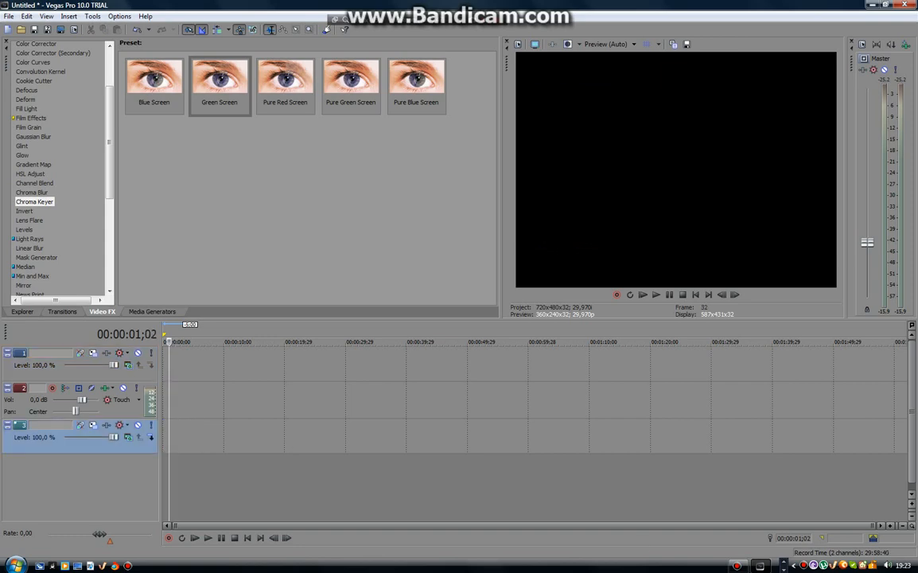
# Switch to Chrome, look through the related videos on the Camaro SS green screen page, and close that page
pyautogui.click(760, 566)
pyautogui.scroll(-2, 383, 357)
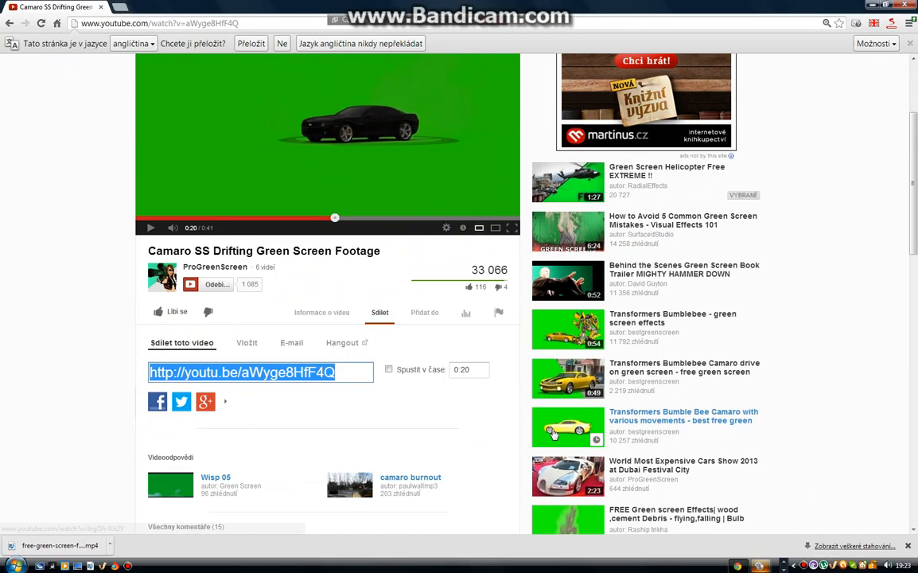
pyautogui.scroll(-3, 553, 422)
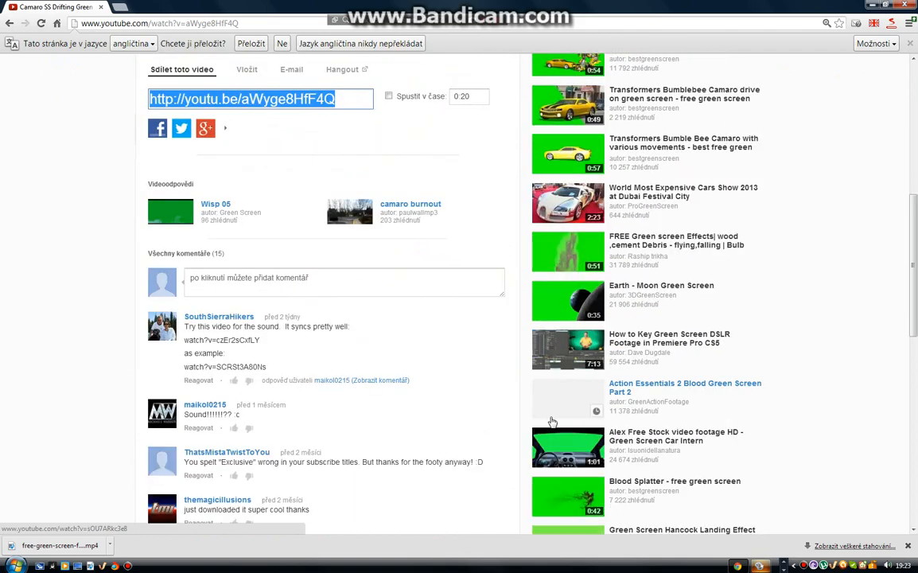
pyautogui.scroll(5, 552, 422)
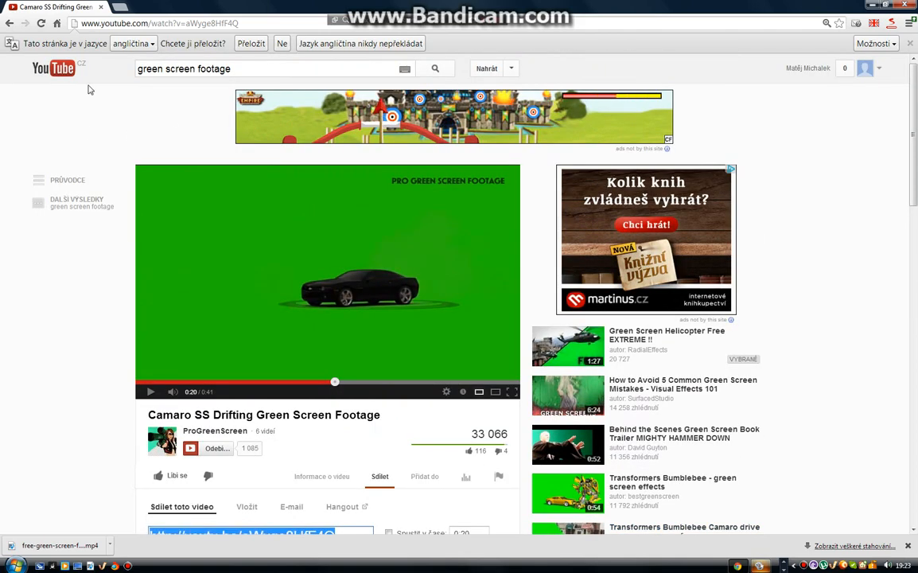
pyautogui.click(100, 7)
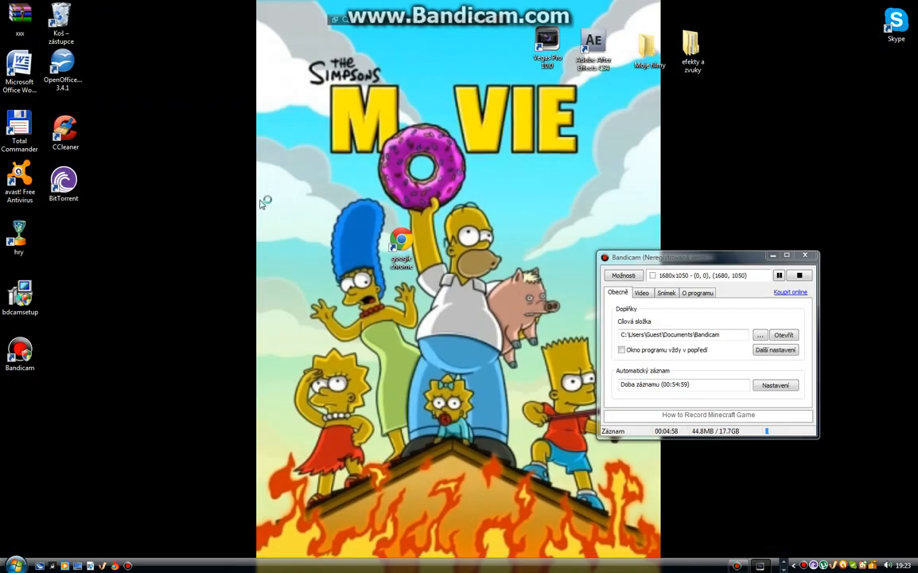